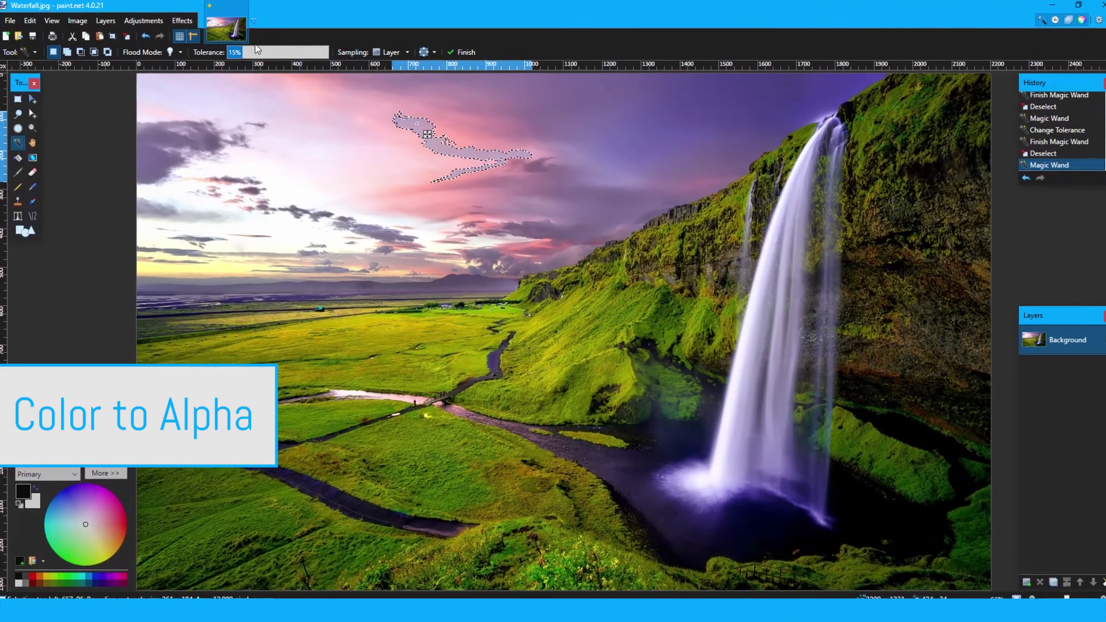
Step: Raise the Magic Wand tolerance to 30% and erase the selected pink area of the sky
{"action": "left_click_drag", "start_coordinate": [242, 53], "coordinate": [322, 56]}
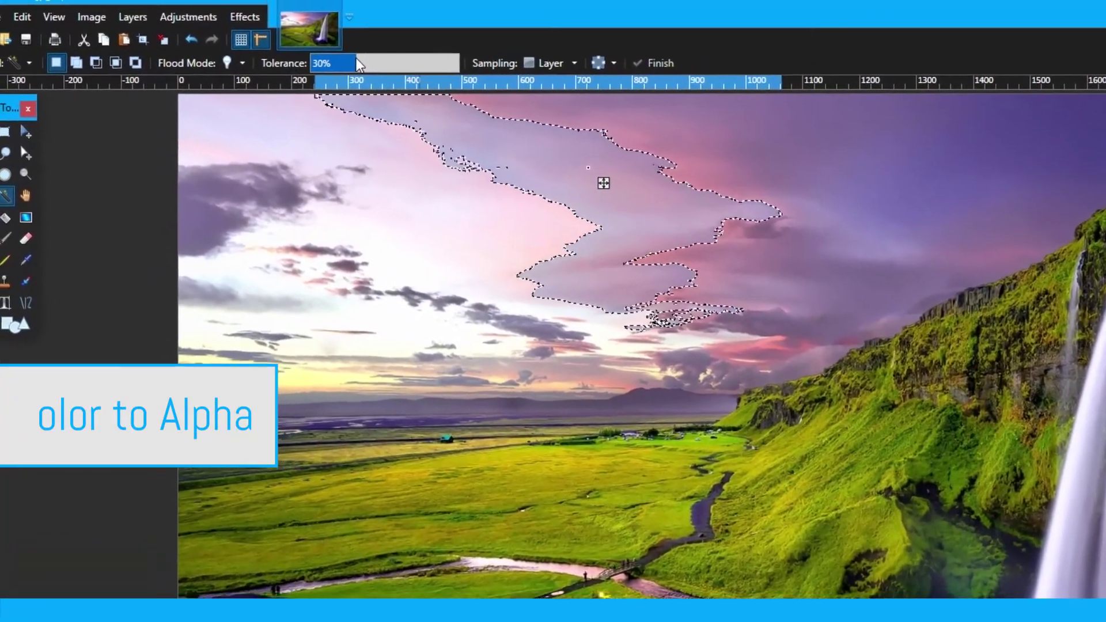
{"action": "key", "text": "Delete"}
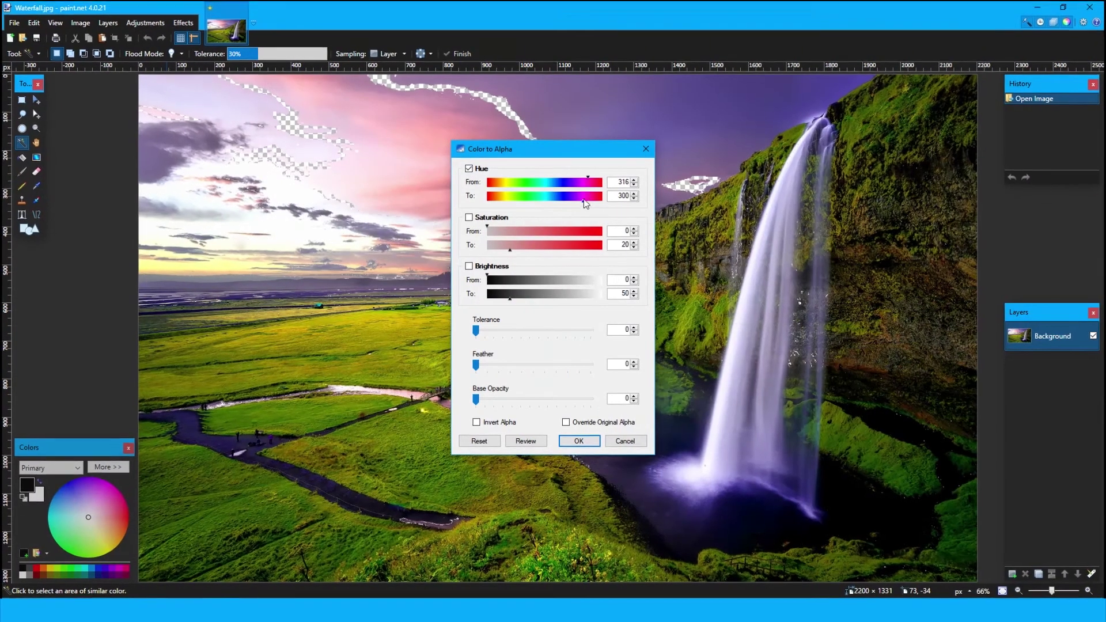
Step: Set the hue range of the Color to Alpha effect from 160 to 15
{"action": "left_click_drag", "start_coordinate": [583, 198], "coordinate": [461, 141]}
{"action": "left_click", "coordinate": [499, 123]}
{"action": "left_click_drag", "start_coordinate": [471, 118], "coordinate": [532, 127]}
Step: Enable the saturation filter of the Color to Alpha effect and set its range from 0 to 10
{"action": "left_click", "coordinate": [426, 170]}
{"action": "left_click_drag", "start_coordinate": [488, 214], "coordinate": [608, 214]}
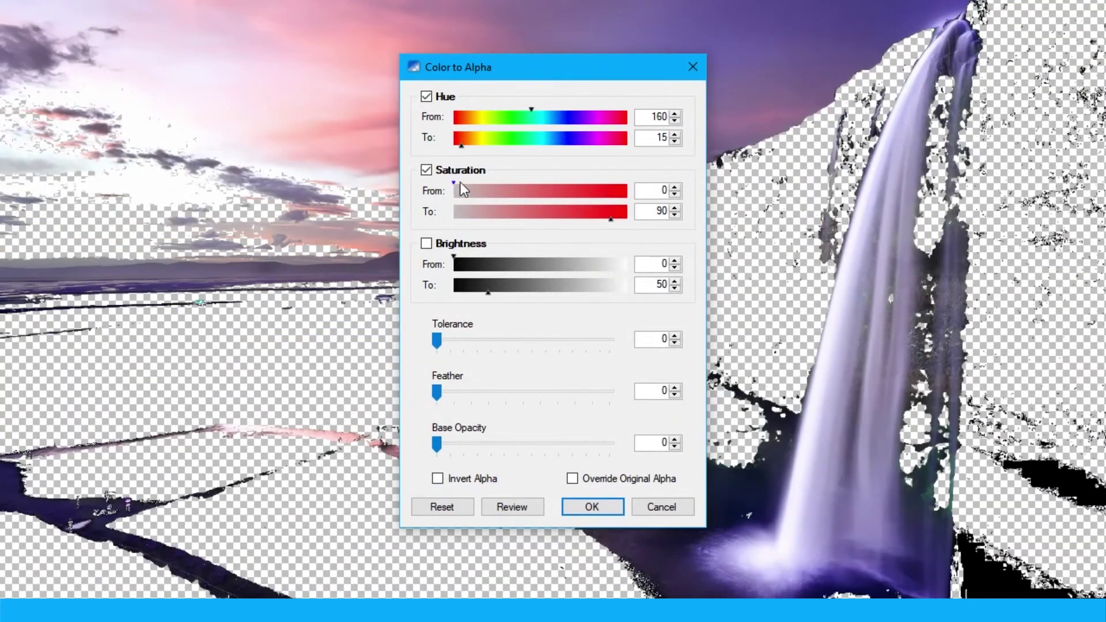
{"action": "mouse_move", "coordinate": [460, 184]}
{"action": "left_mouse_down"}
{"action": "mouse_move", "coordinate": [545, 188]}
{"action": "mouse_move", "coordinate": [477, 188]}
{"action": "left_mouse_up"}
{"action": "left_click_drag", "start_coordinate": [608, 215], "coordinate": [488, 214]}
{"action": "left_click_drag", "start_coordinate": [477, 188], "coordinate": [467, 221]}
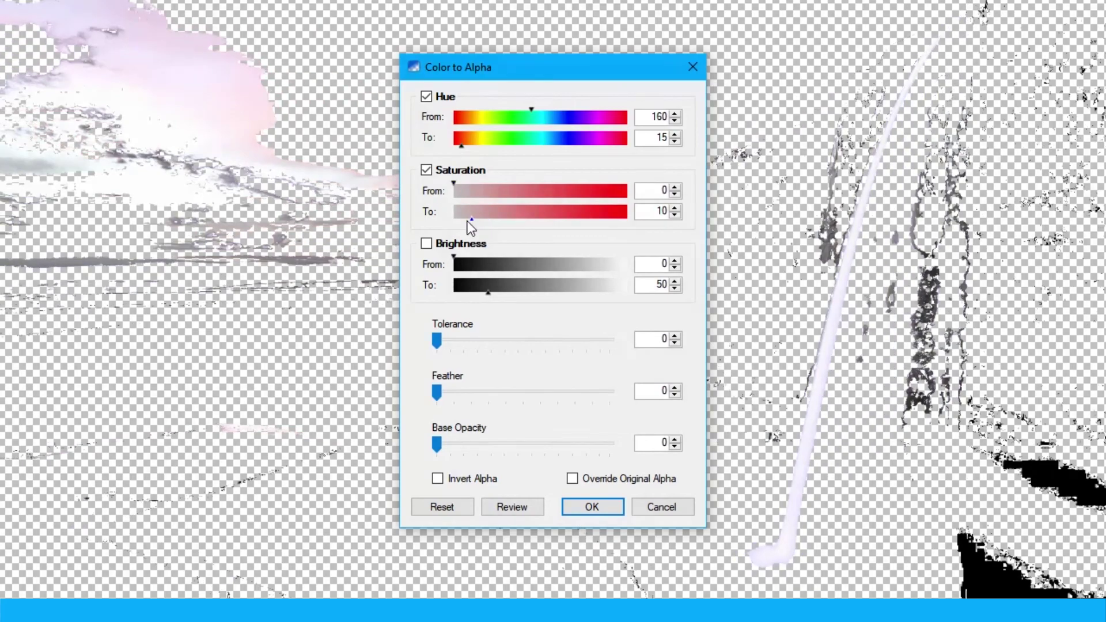
Step: Enable the brightness filter of the Color to Alpha effect and set its range from 0 to 27
{"action": "left_click", "coordinate": [427, 244]}
{"action": "left_click_drag", "start_coordinate": [554, 292], "coordinate": [620, 290]}
{"action": "left_click_drag", "start_coordinate": [476, 260], "coordinate": [504, 261]}
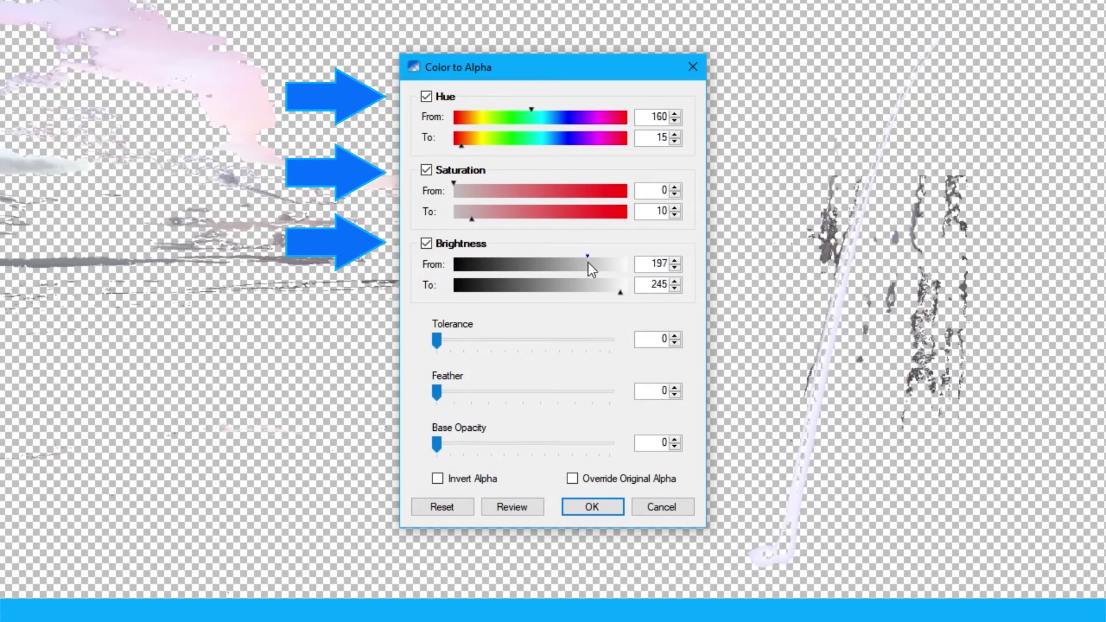
{"action": "left_click_drag", "start_coordinate": [588, 262], "coordinate": [459, 262]}
{"action": "left_click_drag", "start_coordinate": [620, 293], "coordinate": [503, 291]}
{"action": "mouse_move", "coordinate": [460, 262]}
{"action": "left_mouse_down"}
{"action": "mouse_move", "coordinate": [478, 264]}
{"action": "mouse_move", "coordinate": [453, 263]}
{"action": "left_mouse_up"}
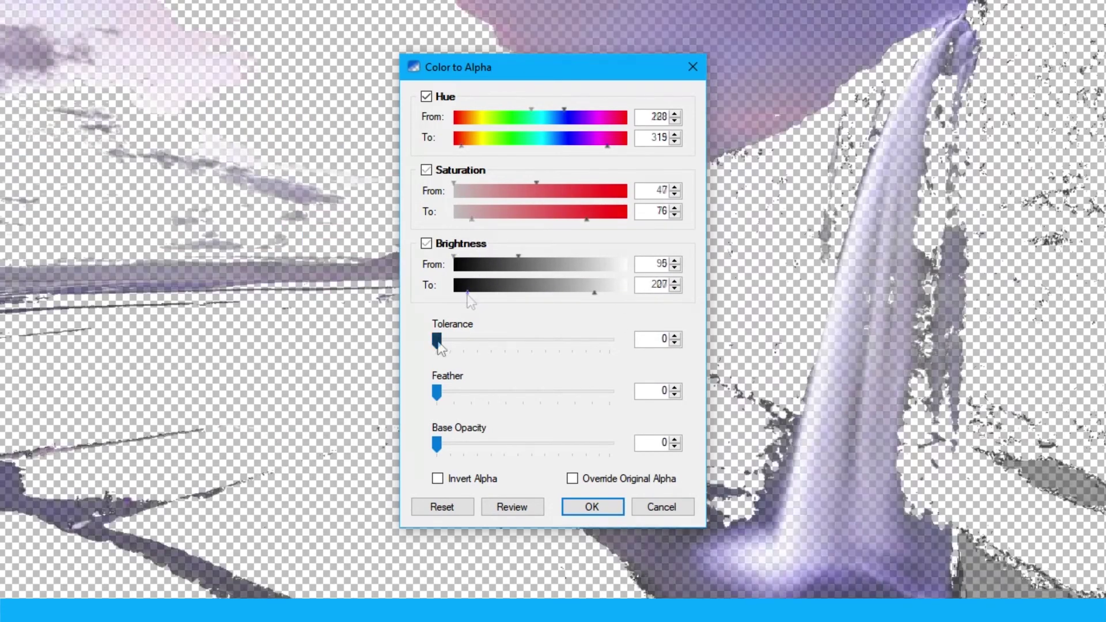
Step: Try out the tolerance and feather amounts of Color to Alpha and toggle Invert Alpha
{"action": "left_click_drag", "start_coordinate": [437, 341], "coordinate": [619, 341]}
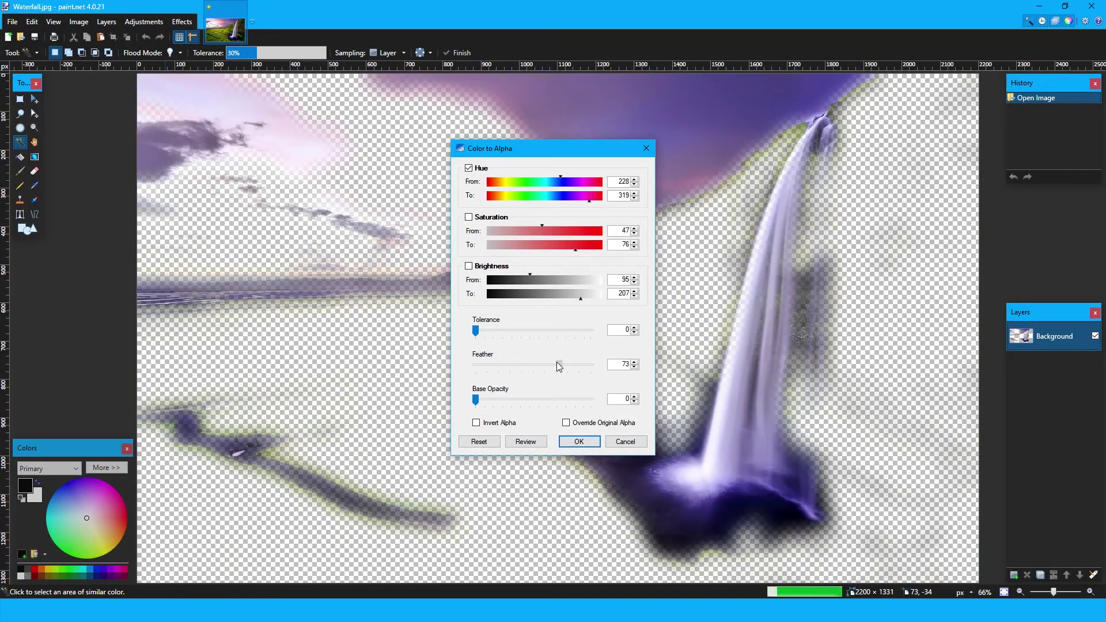
{"action": "left_click_drag", "start_coordinate": [557, 362], "coordinate": [584, 403]}
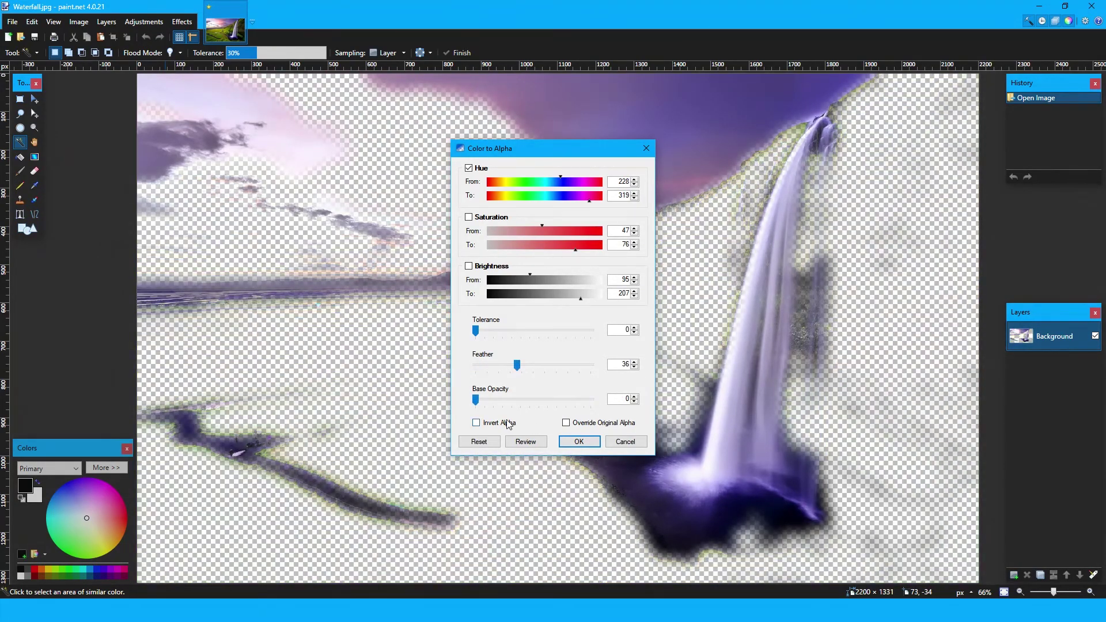
{"action": "left_click", "coordinate": [476, 424]}
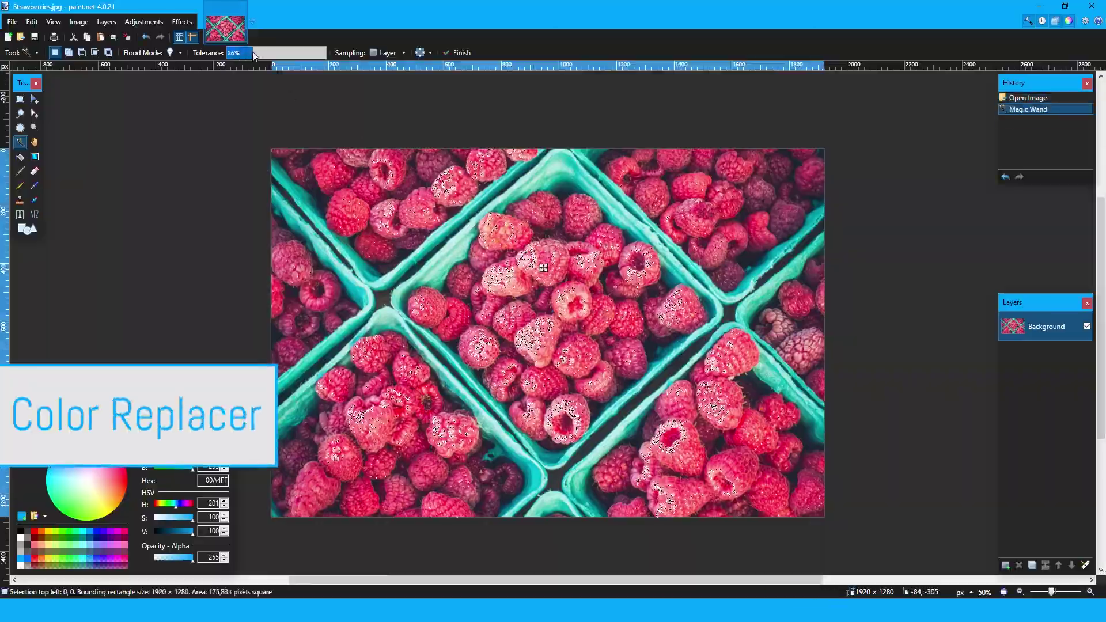
Step: Widen the raspberry selection with a higher Magic Wand tolerance and bucket-fill berries in the center and lower right baskets with blue 00A4FF
{"action": "left_click_drag", "start_coordinate": [267, 53], "coordinate": [284, 56]}
{"action": "left_click", "coordinate": [34, 157]}
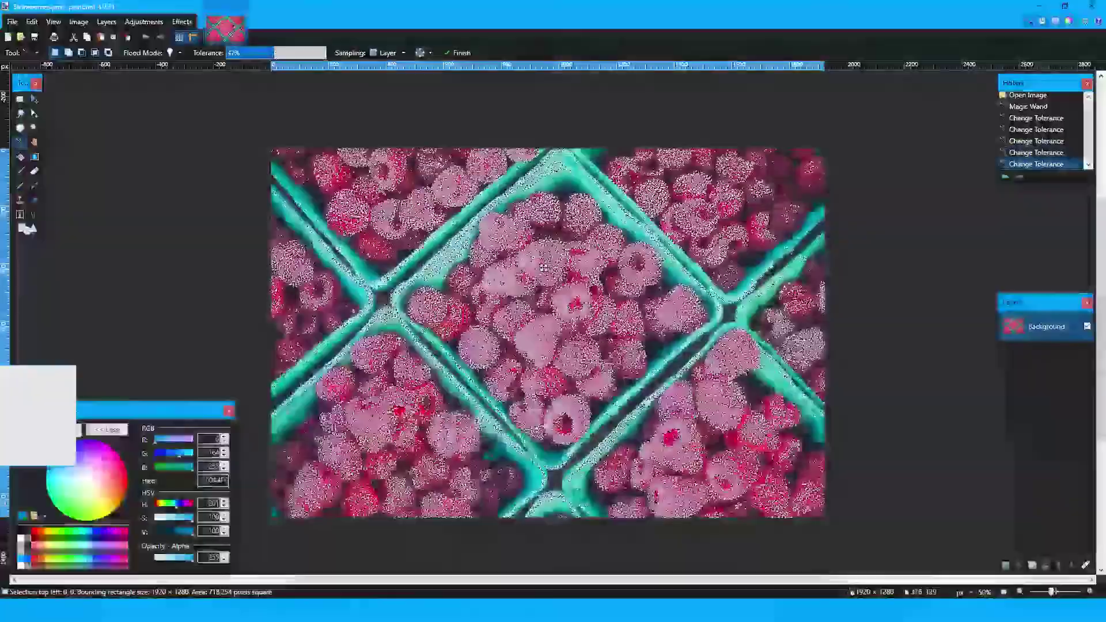
{"action": "left_click", "coordinate": [21, 156]}
{"action": "left_click", "coordinate": [542, 259]}
{"action": "left_click", "coordinate": [576, 303]}
{"action": "left_click", "coordinate": [539, 340]}
{"action": "left_click", "coordinate": [729, 351]}
{"action": "left_click", "coordinate": [721, 403]}
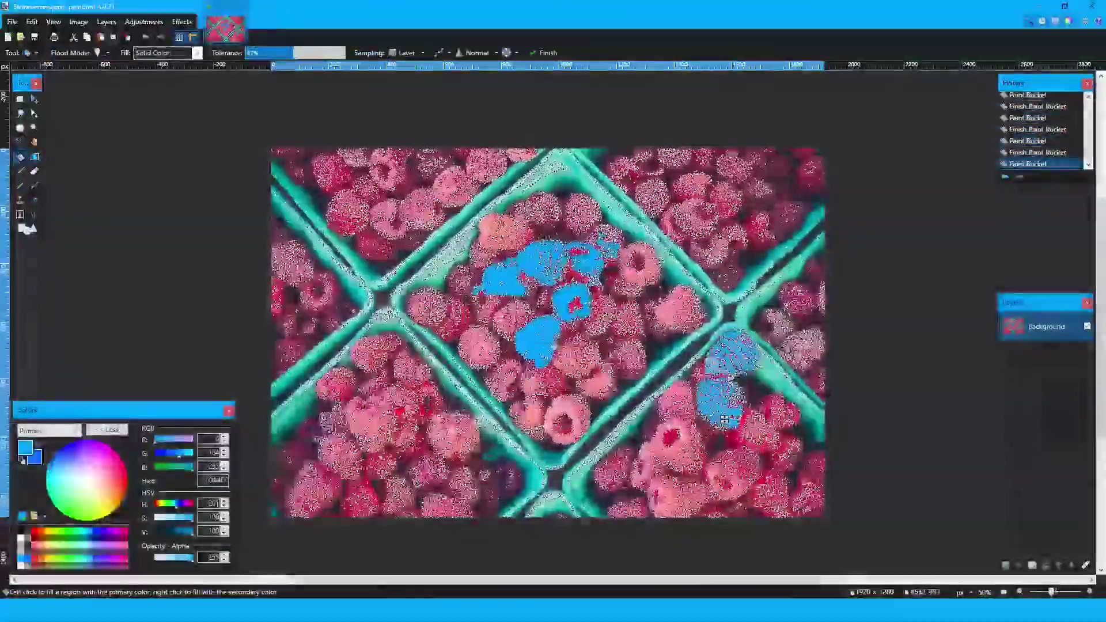
Step: Fill more raspberries in the center and upper left baskets with blue at 49% tolerance, and deselect
{"action": "left_click", "coordinate": [502, 279]}
{"action": "left_click", "coordinate": [622, 314]}
{"action": "left_click", "coordinate": [677, 308]}
{"action": "left_click", "coordinate": [535, 210]}
{"action": "left_click", "coordinate": [501, 230]}
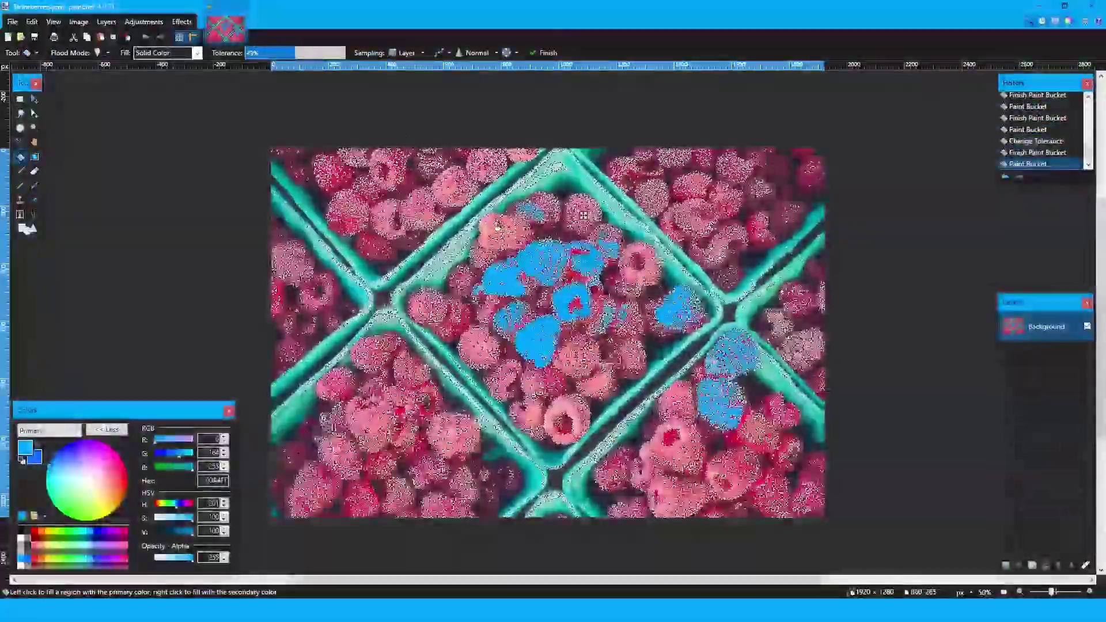
{"action": "left_click", "coordinate": [448, 196]}
{"action": "key", "text": "ctrl+d"}
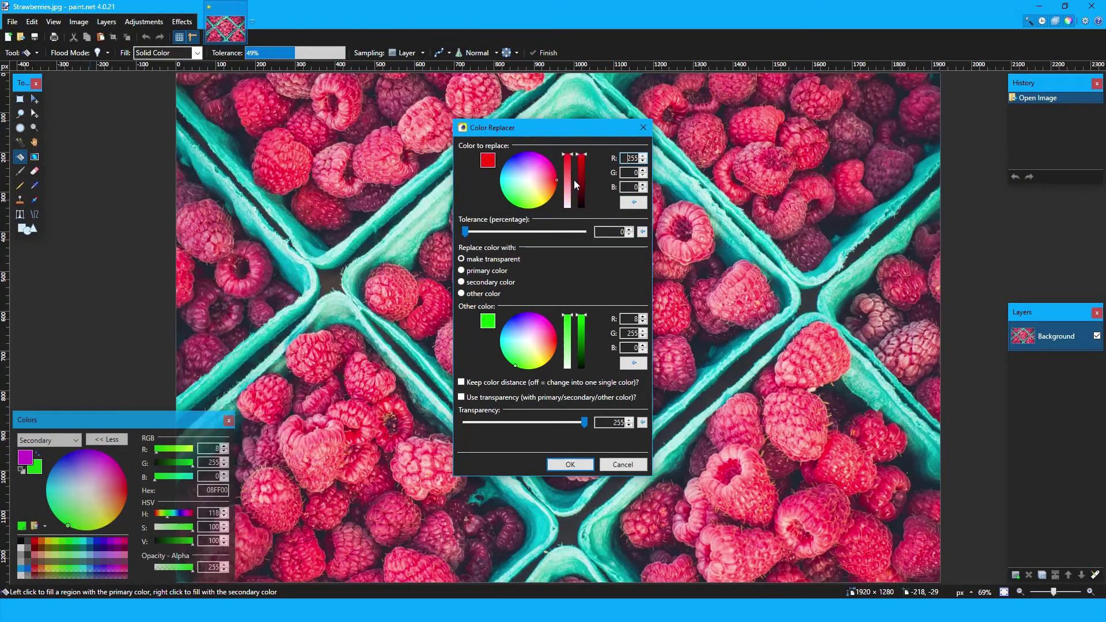
Step: Configure Color Replacer to swap red R 255, G 0, B 38 for blue as the other color, with a tolerance of 48
{"action": "left_click", "coordinate": [556, 175]}
{"action": "left_click_drag", "start_coordinate": [468, 232], "coordinate": [544, 232]}
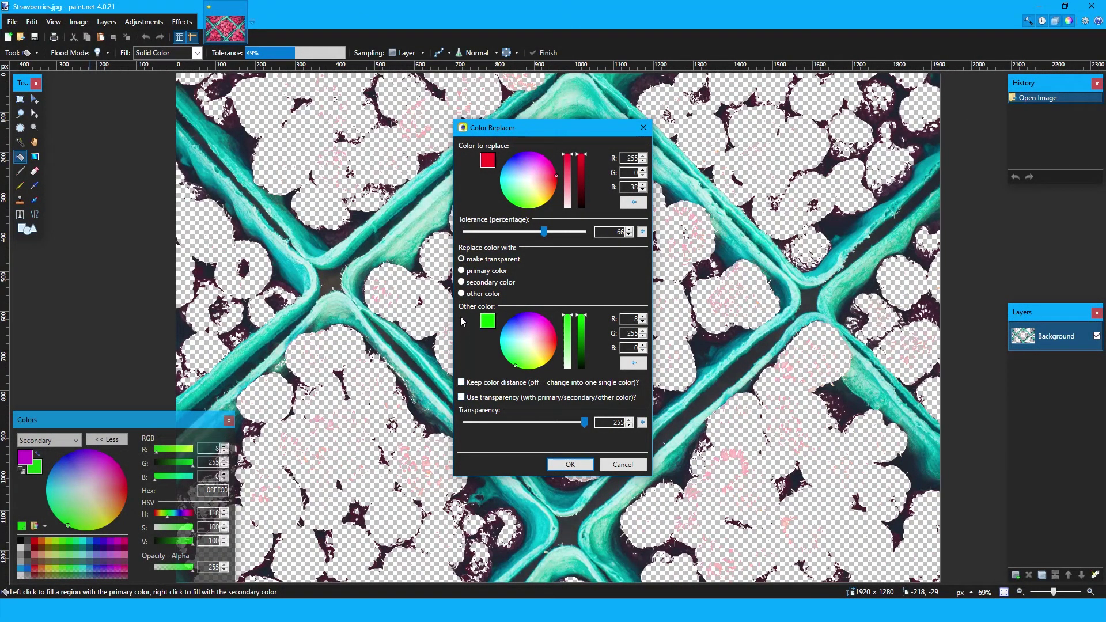
{"action": "left_click", "coordinate": [462, 294]}
{"action": "left_click_drag", "start_coordinate": [519, 356], "coordinate": [506, 305]}
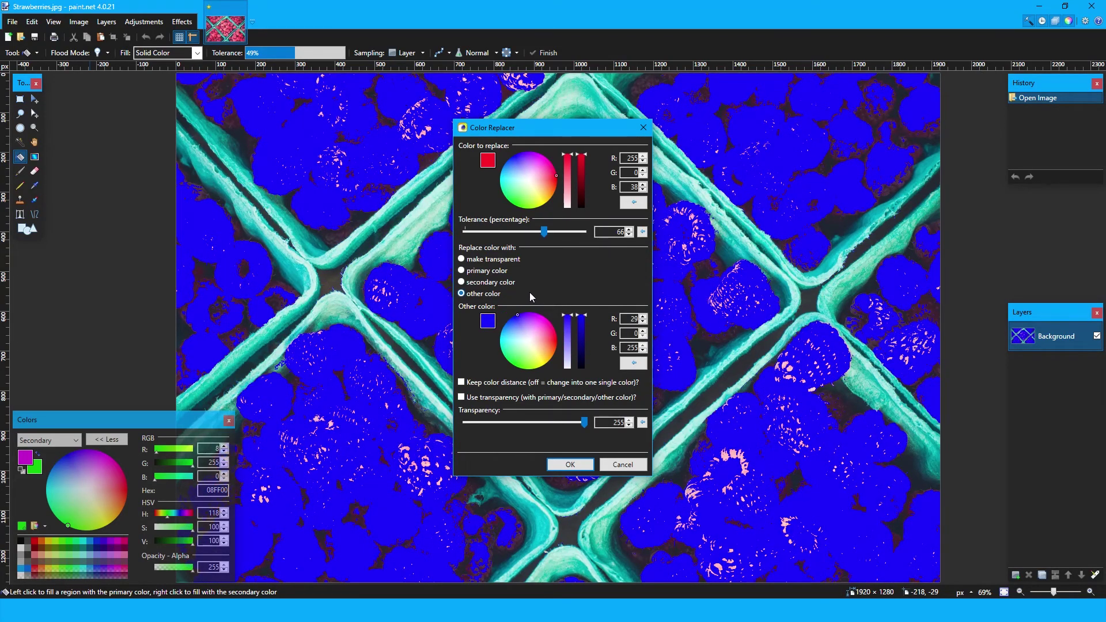
{"action": "mouse_move", "coordinate": [543, 232]}
{"action": "left_mouse_down"}
{"action": "mouse_move", "coordinate": [526, 232]}
{"action": "mouse_move", "coordinate": [588, 231]}
{"action": "mouse_move", "coordinate": [507, 232]}
{"action": "mouse_move", "coordinate": [579, 231]}
{"action": "mouse_move", "coordinate": [522, 231]}
{"action": "left_mouse_up"}
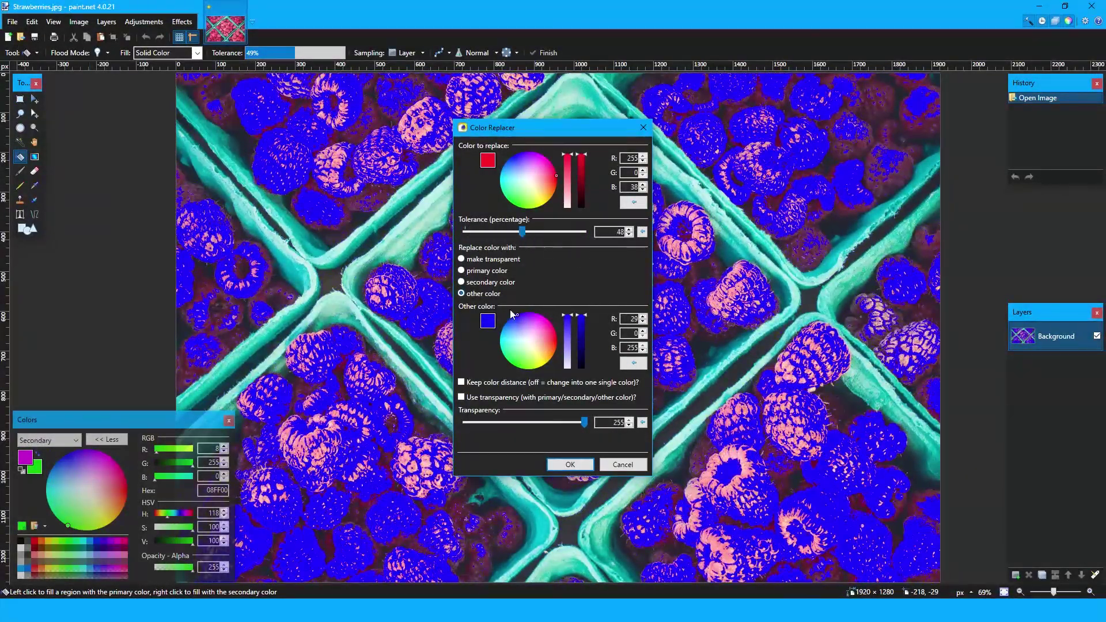
{"action": "left_click_drag", "start_coordinate": [511, 314], "coordinate": [506, 288]}
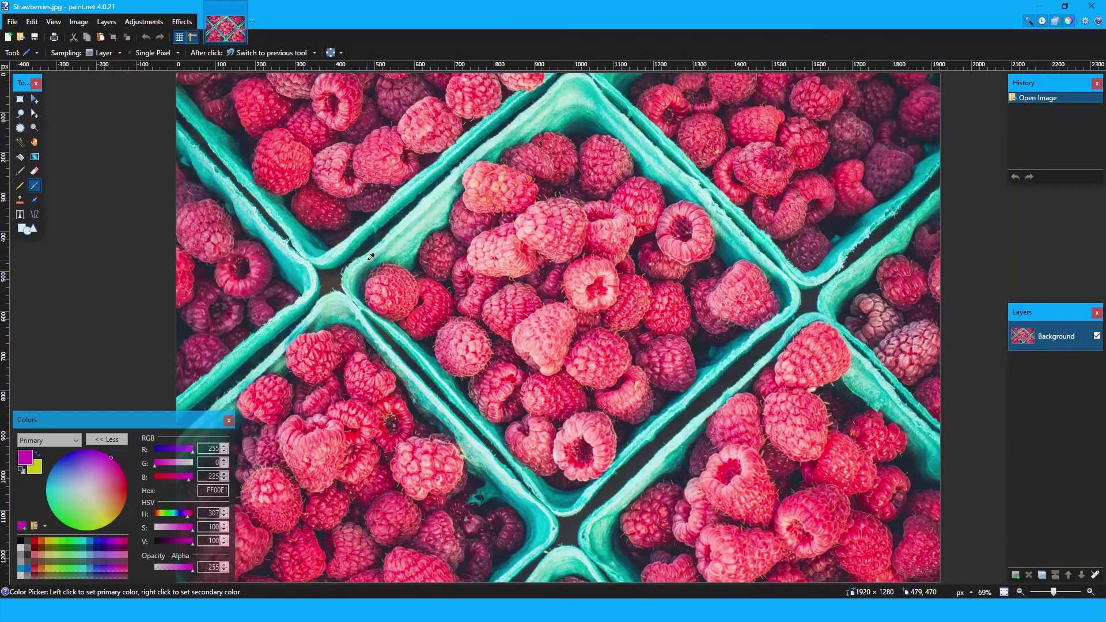
Step: Sample the teal of the fruit basket as the primary color and open the Color Replacer effect
{"action": "left_click", "coordinate": [369, 261]}
{"action": "left_click", "coordinate": [182, 22]}
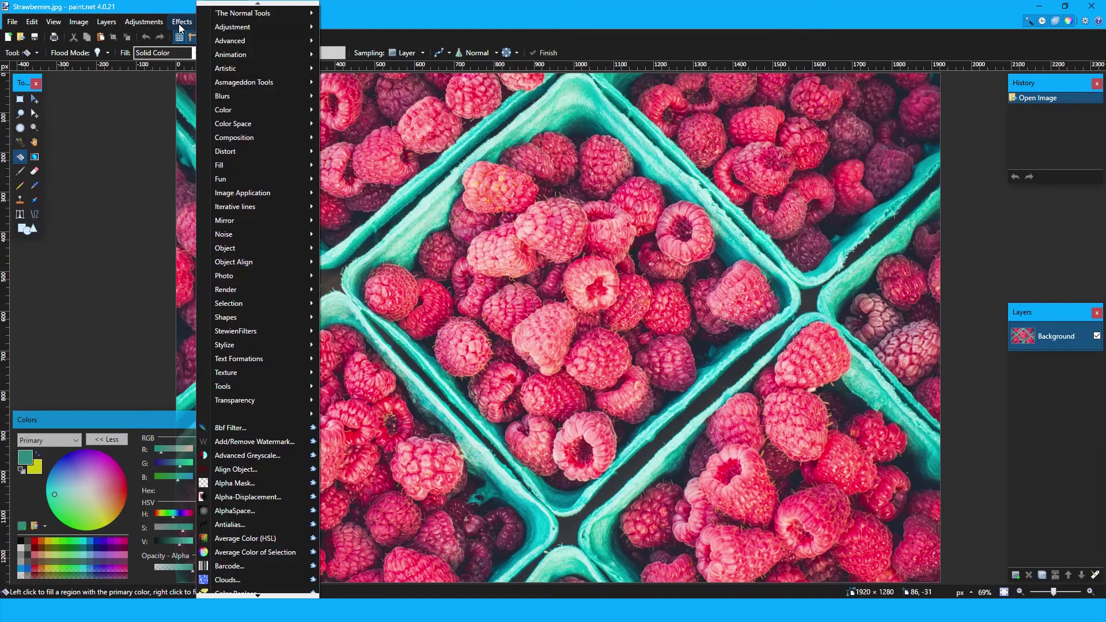
{"action": "mouse_move", "coordinate": [258, 113]}
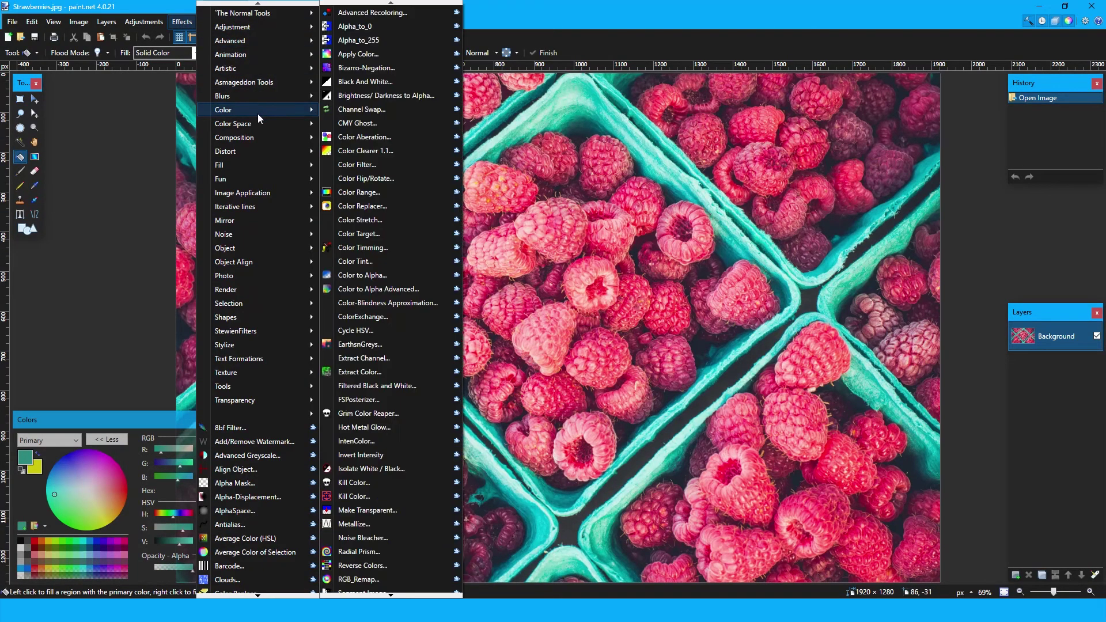
{"action": "left_click", "coordinate": [364, 205]}
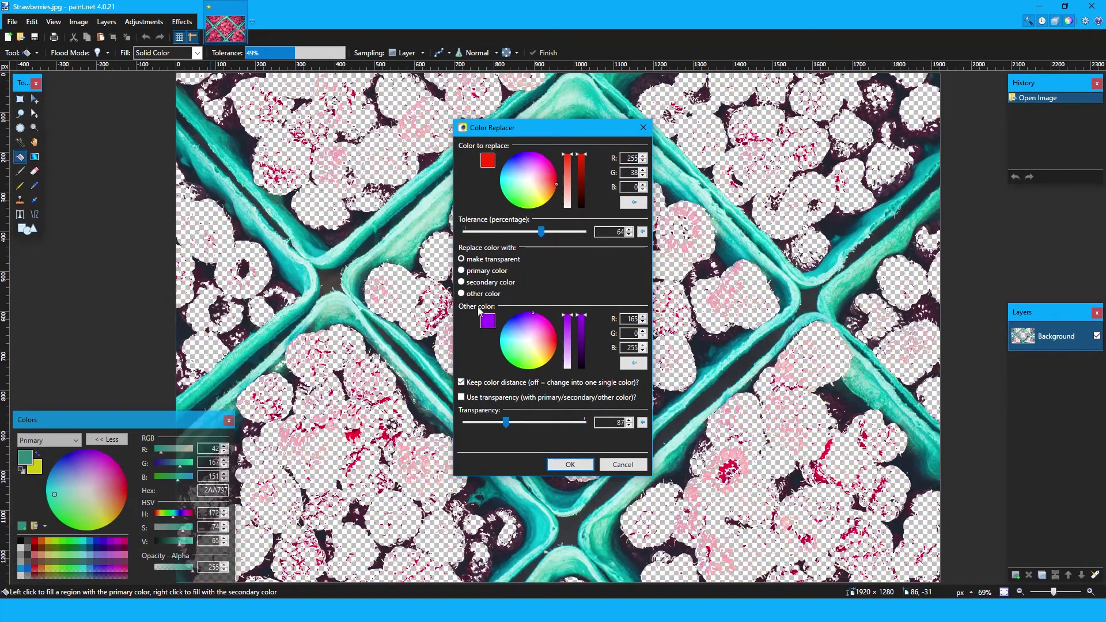
Step: Compare replacing the berries' red with the primary color, the secondary color and the other color
{"action": "left_click", "coordinate": [461, 271]}
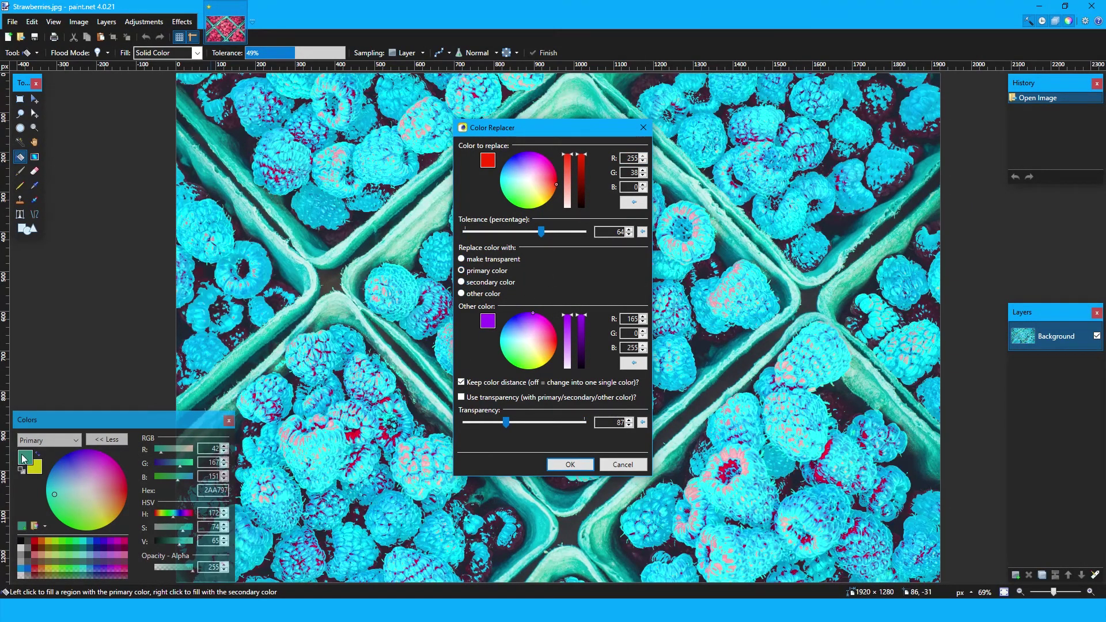
{"action": "left_click", "coordinate": [461, 282]}
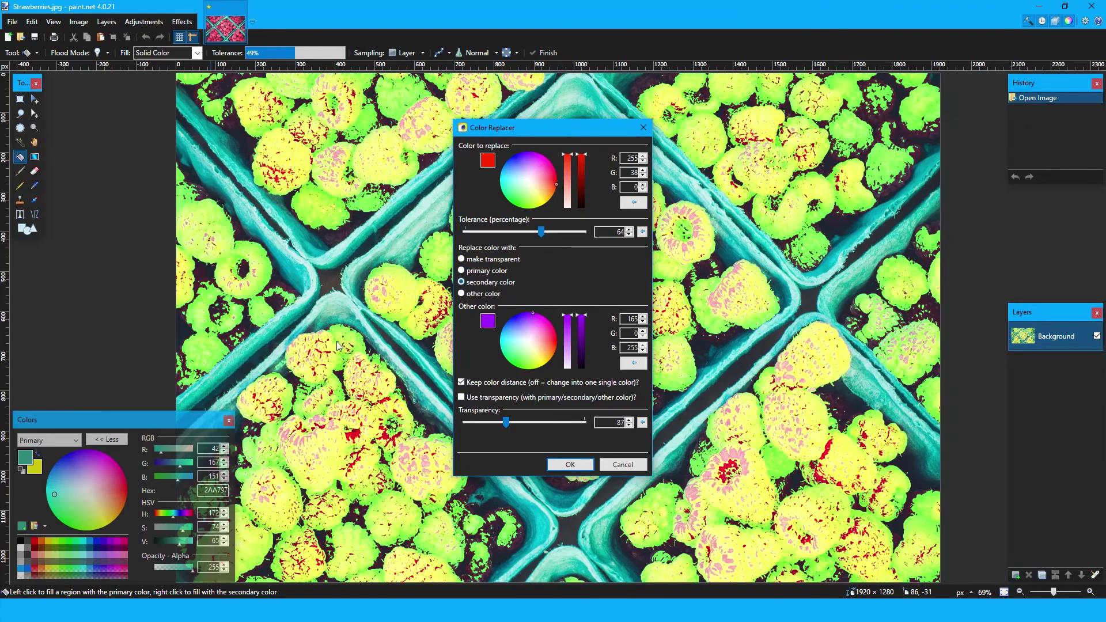
{"action": "left_click", "coordinate": [462, 293]}
Step: Lasso the raspberries in the center basket, about 1088 × 952 px, and open Color Replacer for that selection
{"action": "left_click_drag", "start_coordinate": [576, 132], "coordinate": [575, 133]}
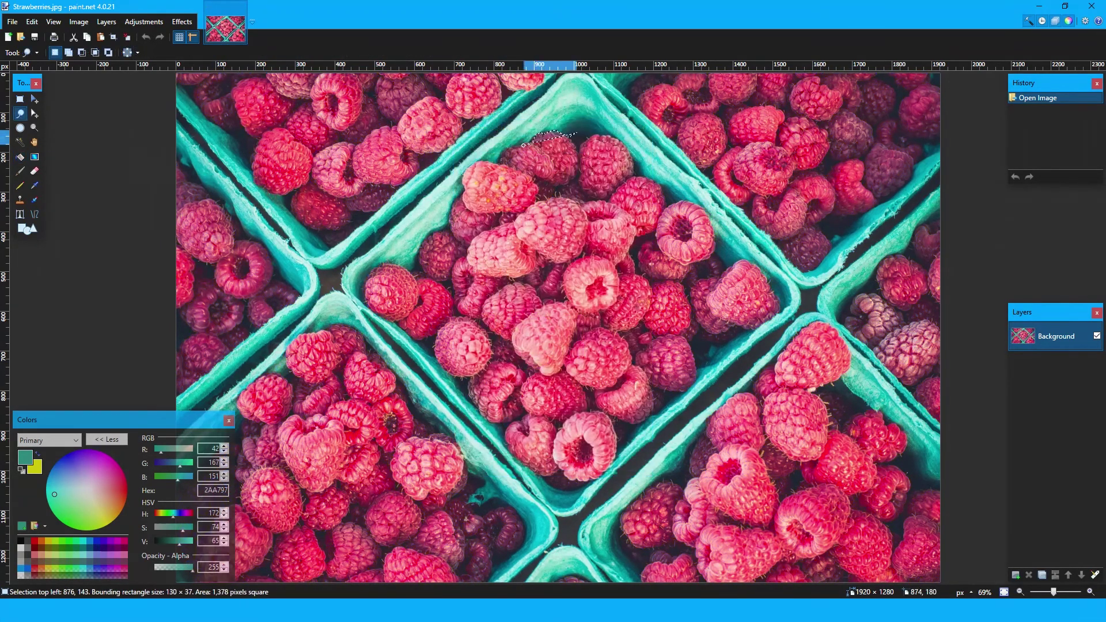
{"action": "left_click_drag", "start_coordinate": [429, 350], "coordinate": [523, 473]}
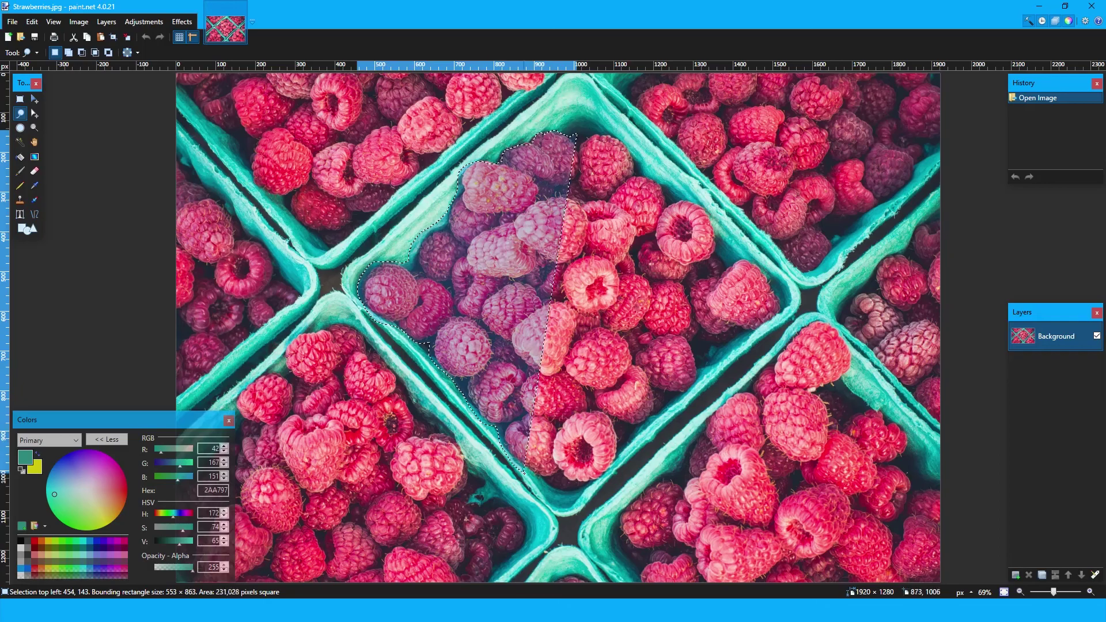
{"action": "left_click", "coordinate": [181, 21]}
{"action": "left_click", "coordinate": [378, 208]}
{"action": "left_click", "coordinate": [773, 280]}
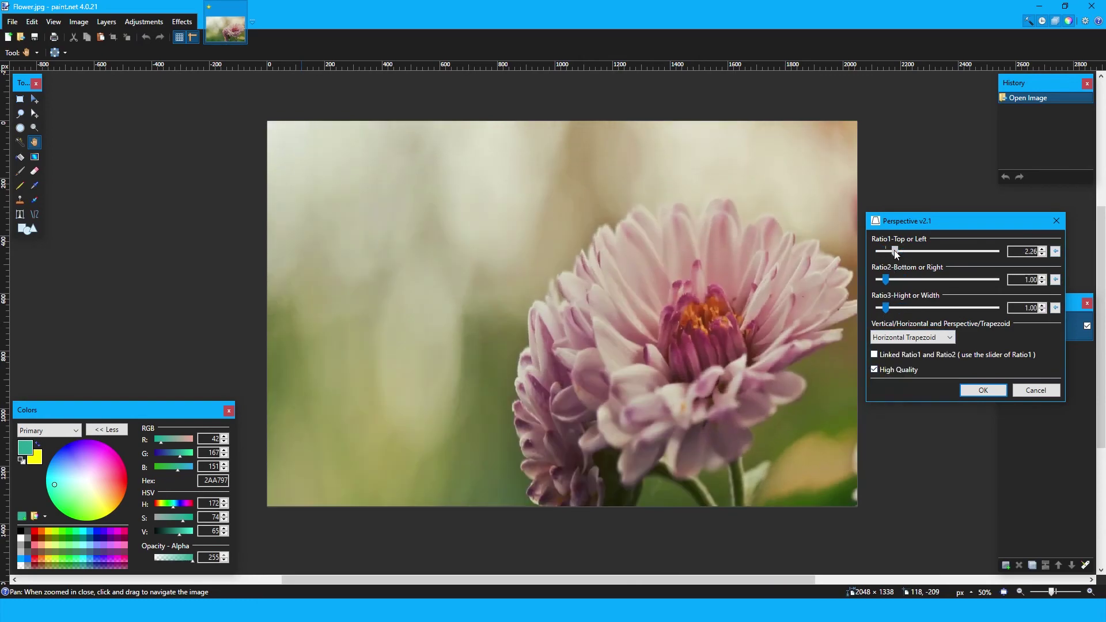
{"action": "mouse_move", "coordinate": [886, 280]}
{"action": "left_mouse_down"}
{"action": "mouse_move", "coordinate": [917, 279]}
{"action": "mouse_move", "coordinate": [889, 279]}
{"action": "left_mouse_up"}
{"action": "left_click_drag", "start_coordinate": [885, 308], "coordinate": [897, 310]}
{"action": "left_click", "coordinate": [1055, 308]}
{"action": "left_click", "coordinate": [908, 337]}
{"action": "left_click", "coordinate": [907, 350]}
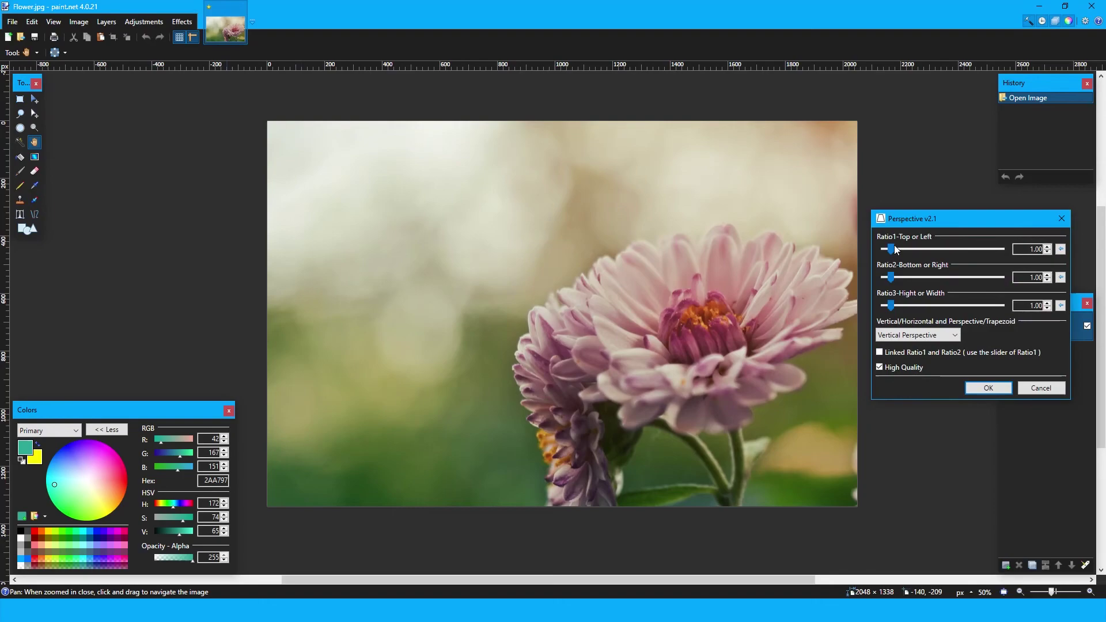
Step: Try the Perspective effect with a top ratio of 0.01, and with an increased bottom ratio instead
{"action": "left_click_drag", "start_coordinate": [894, 249], "coordinate": [881, 249]}
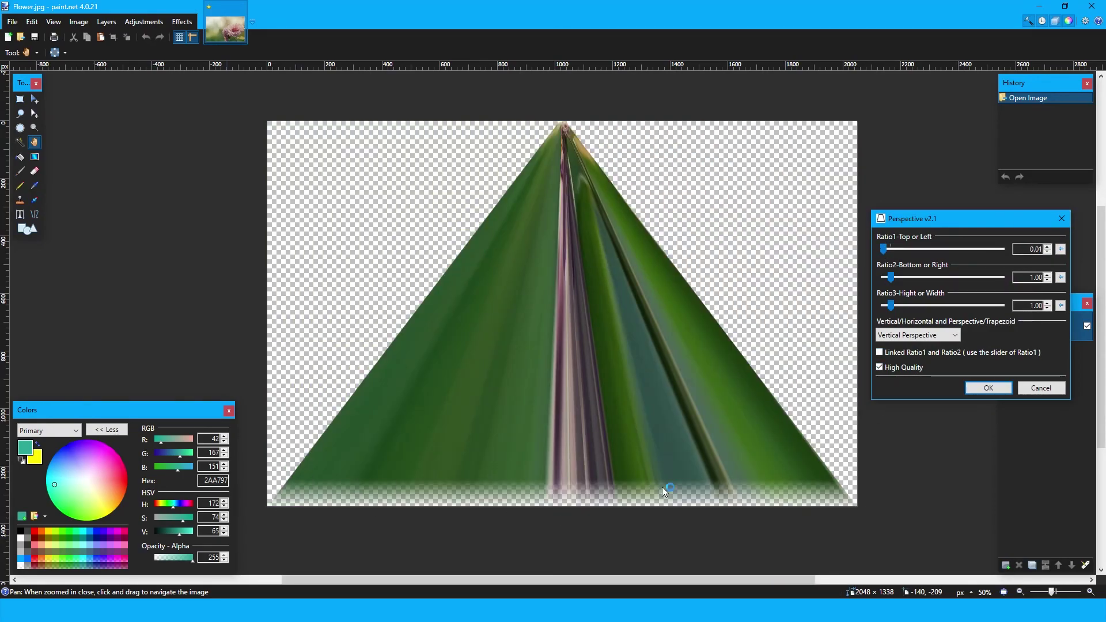
{"action": "left_click", "coordinate": [1061, 250]}
{"action": "left_click_drag", "start_coordinate": [892, 278], "coordinate": [1007, 278]}
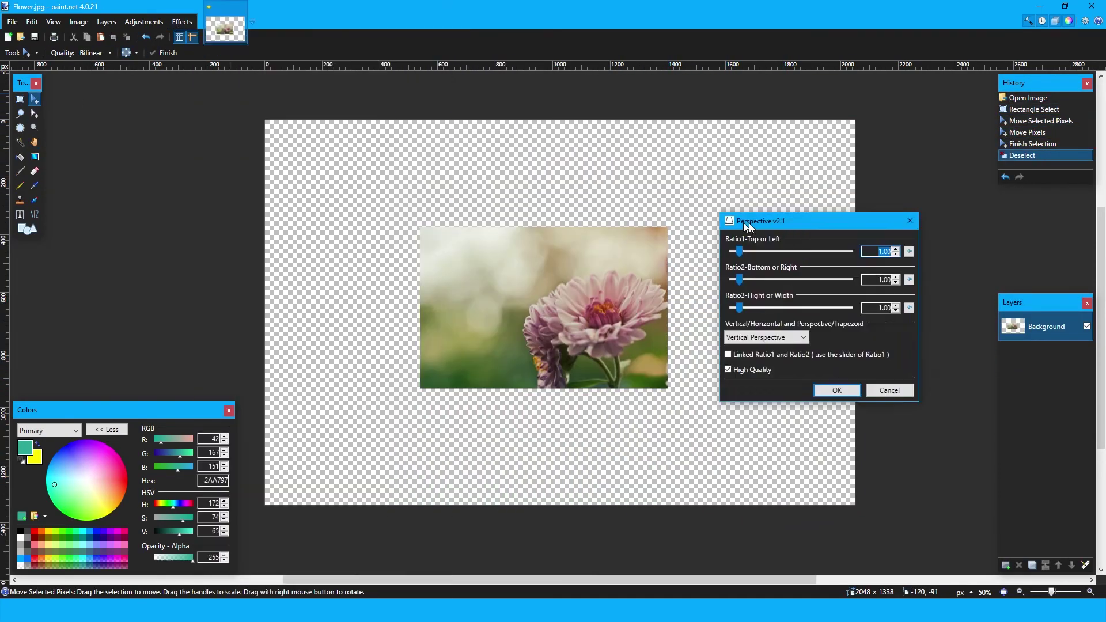
Step: Move the Perspective dialog off the shrunken flower picture and adjust its bottom ratio
{"action": "left_click_drag", "start_coordinate": [766, 217], "coordinate": [864, 222]}
{"action": "mouse_move", "coordinate": [853, 280]}
{"action": "left_mouse_down"}
{"action": "mouse_move", "coordinate": [826, 281]}
{"action": "mouse_move", "coordinate": [842, 281]}
{"action": "left_mouse_up"}
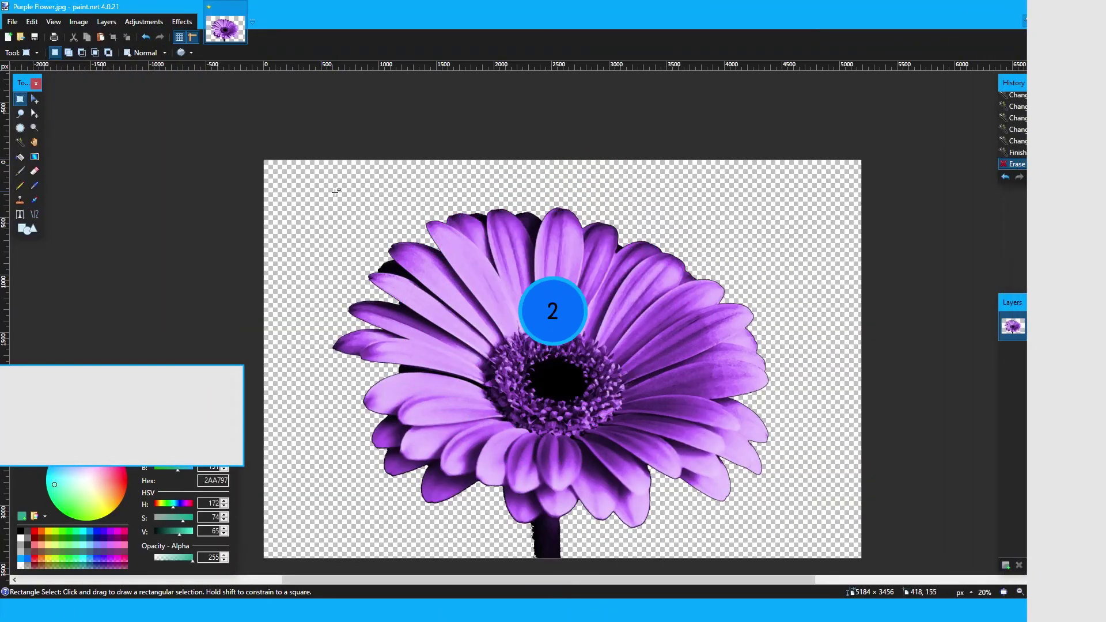
Step: Select the purple flower with a rectangle of about 4091 × 3286 px, shift it slightly on the canvas and deselect it
{"action": "left_click_drag", "start_coordinate": [336, 192], "coordinate": [798, 558]}
{"action": "left_click", "coordinate": [36, 103]}
{"action": "mouse_move", "coordinate": [558, 336]}
{"action": "left_mouse_down"}
{"action": "mouse_move", "coordinate": [539, 334]}
{"action": "mouse_move", "coordinate": [568, 345]}
{"action": "left_mouse_up"}
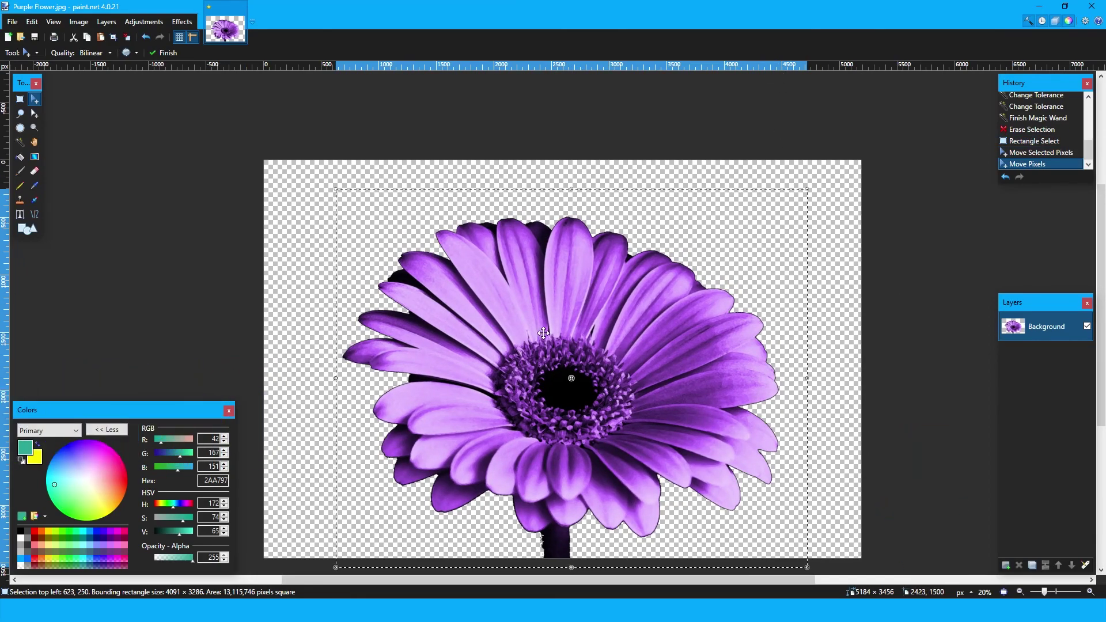
{"action": "left_click_drag", "start_coordinate": [543, 333], "coordinate": [541, 332]}
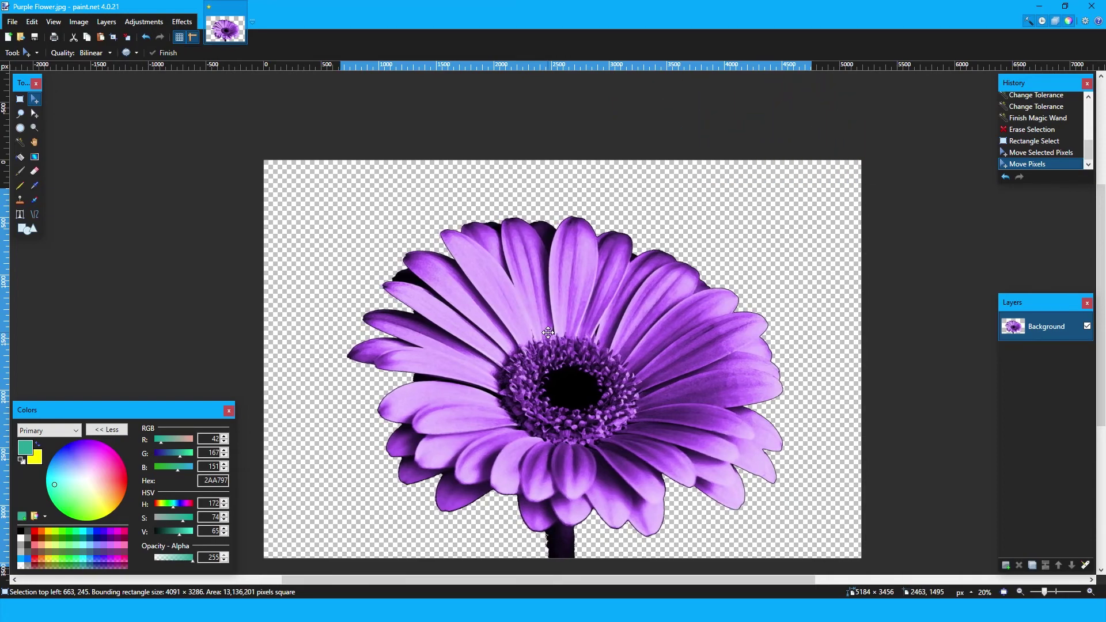
{"action": "left_click_drag", "start_coordinate": [541, 332], "coordinate": [543, 333]}
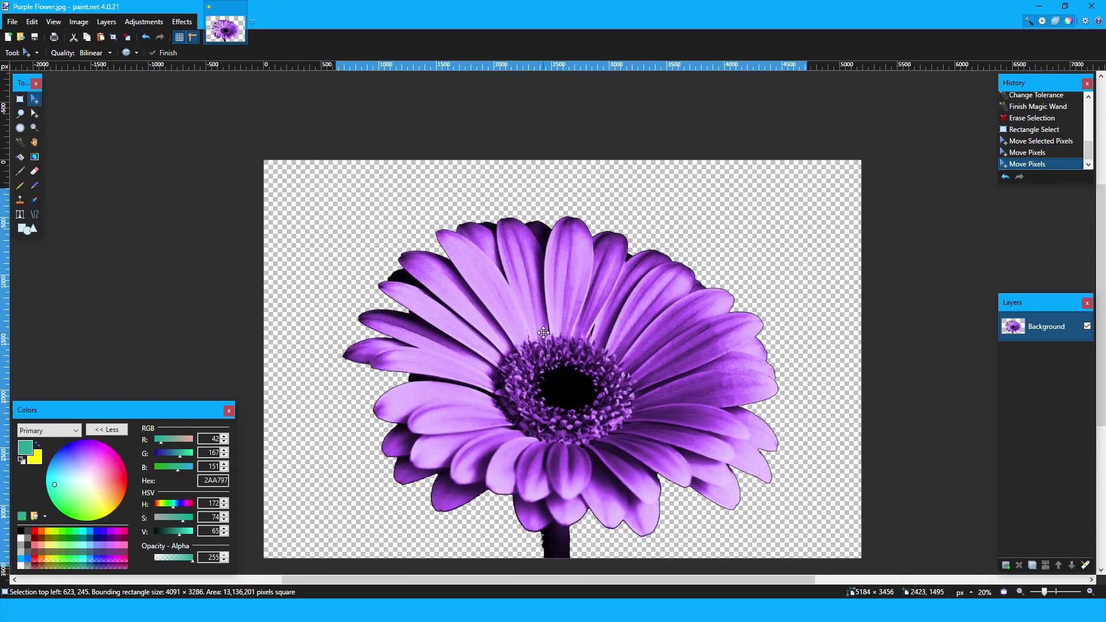
{"action": "key", "text": "ctrl+d"}
{"action": "key", "text": "b"}
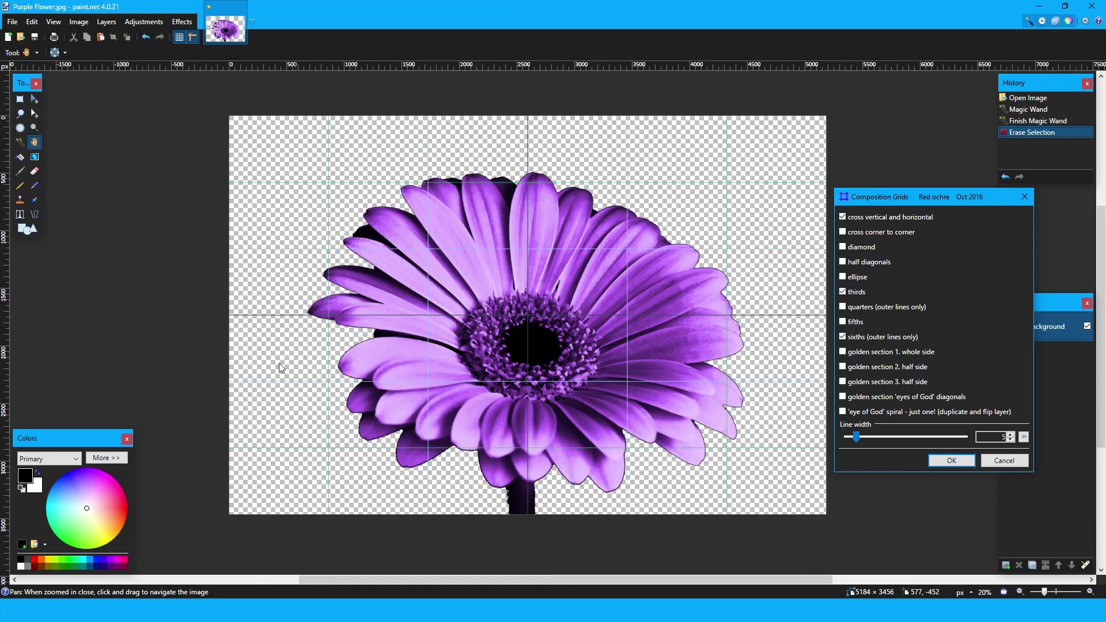
Step: Show the corner-to-corner cross and diamond lines in Composition Grids, and turn off the ellipse
{"action": "left_click", "coordinate": [843, 247]}
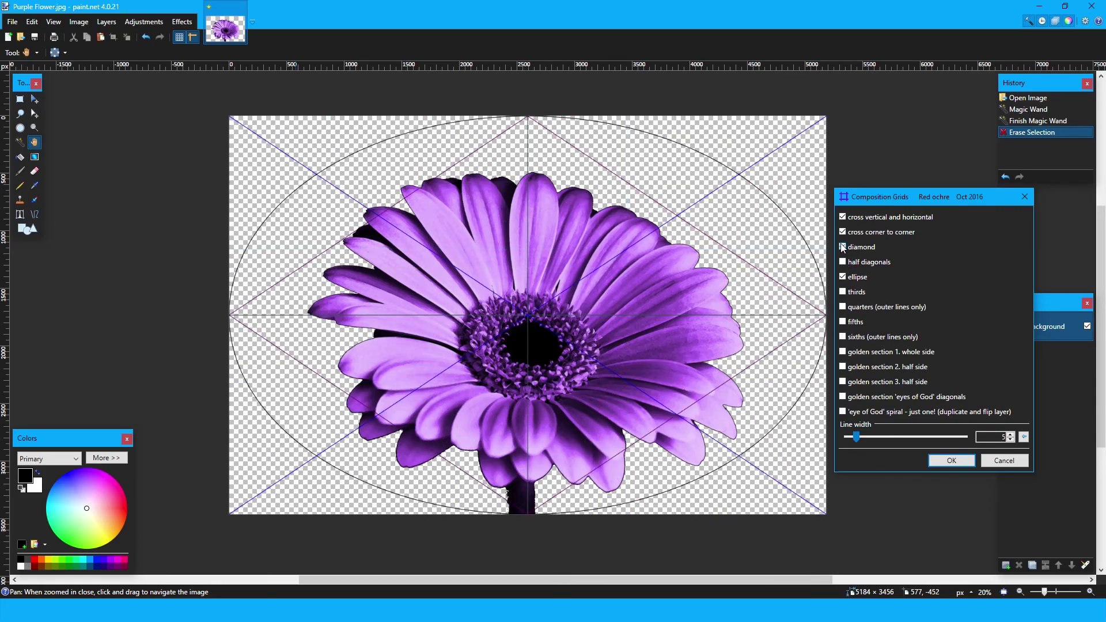
{"action": "left_click", "coordinate": [843, 307]}
{"action": "left_click", "coordinate": [843, 292]}
{"action": "left_click", "coordinate": [843, 277]}
{"action": "left_click", "coordinate": [843, 261]}
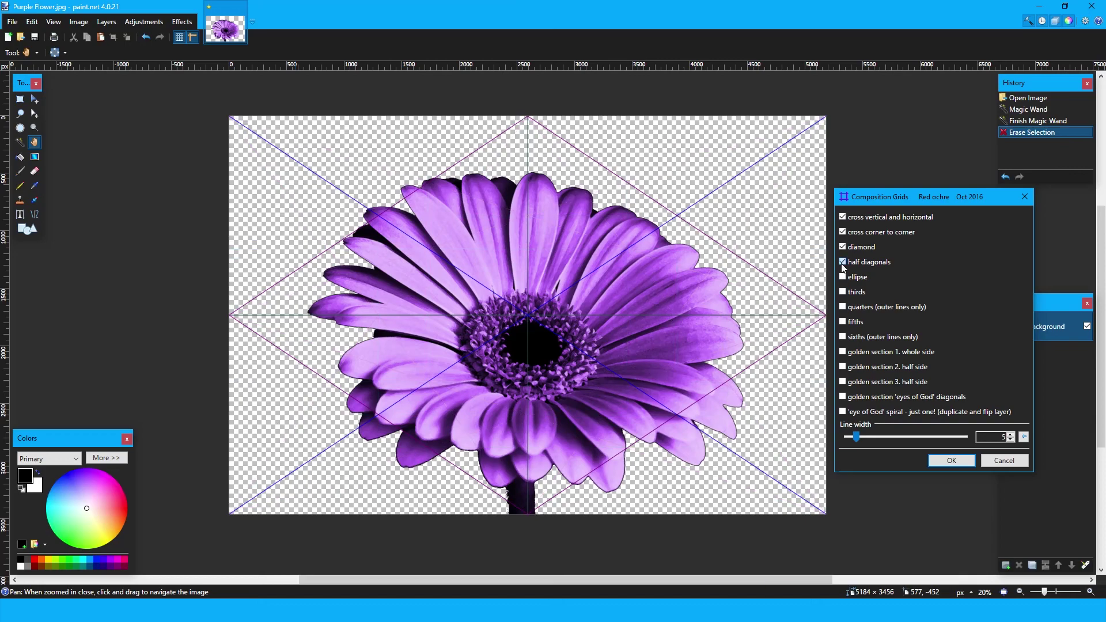
Step: Clear the diamond and cross lines and try the golden section grids on the flower
{"action": "left_click", "coordinate": [843, 246]}
{"action": "left_click", "coordinate": [843, 231]}
{"action": "left_click", "coordinate": [843, 396]}
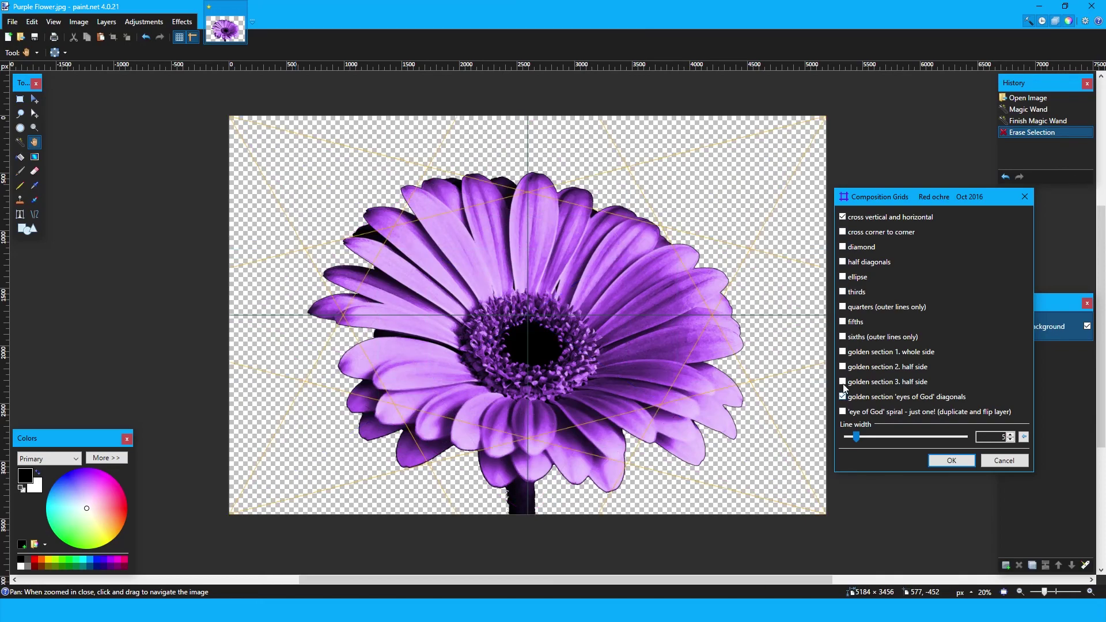
Step: Show the vertical and horizontal cross, thirds and outer sixths grids with a line width of 3
{"action": "left_click", "coordinate": [842, 352]}
{"action": "left_click", "coordinate": [843, 216]}
{"action": "left_click", "coordinate": [843, 307]}
{"action": "left_click_drag", "start_coordinate": [856, 436], "coordinate": [876, 449]}
{"action": "left_click", "coordinate": [843, 337]}
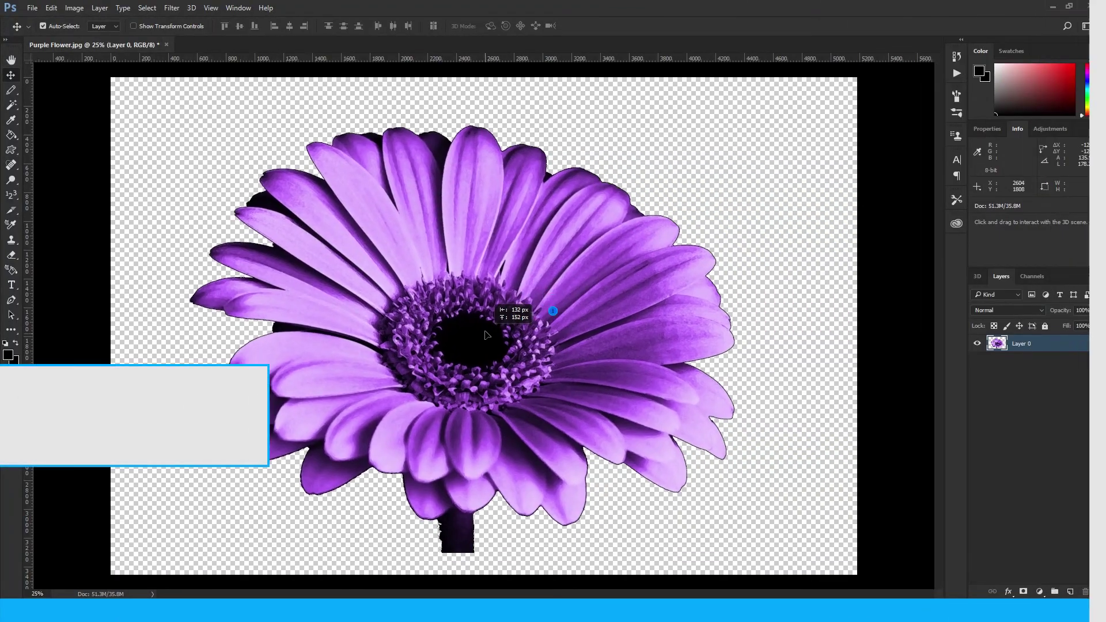
Step: Center the purple flower horizontally and vertically on the canvas with Object Align
{"action": "mouse_move", "coordinate": [485, 334]}
{"action": "left_mouse_down"}
{"action": "mouse_move", "coordinate": [486, 287]}
{"action": "mouse_move", "coordinate": [404, 289]}
{"action": "mouse_move", "coordinate": [412, 361]}
{"action": "mouse_move", "coordinate": [605, 363]}
{"action": "mouse_move", "coordinate": [604, 276]}
{"action": "mouse_move", "coordinate": [491, 295]}
{"action": "mouse_move", "coordinate": [504, 329]}
{"action": "left_mouse_up"}
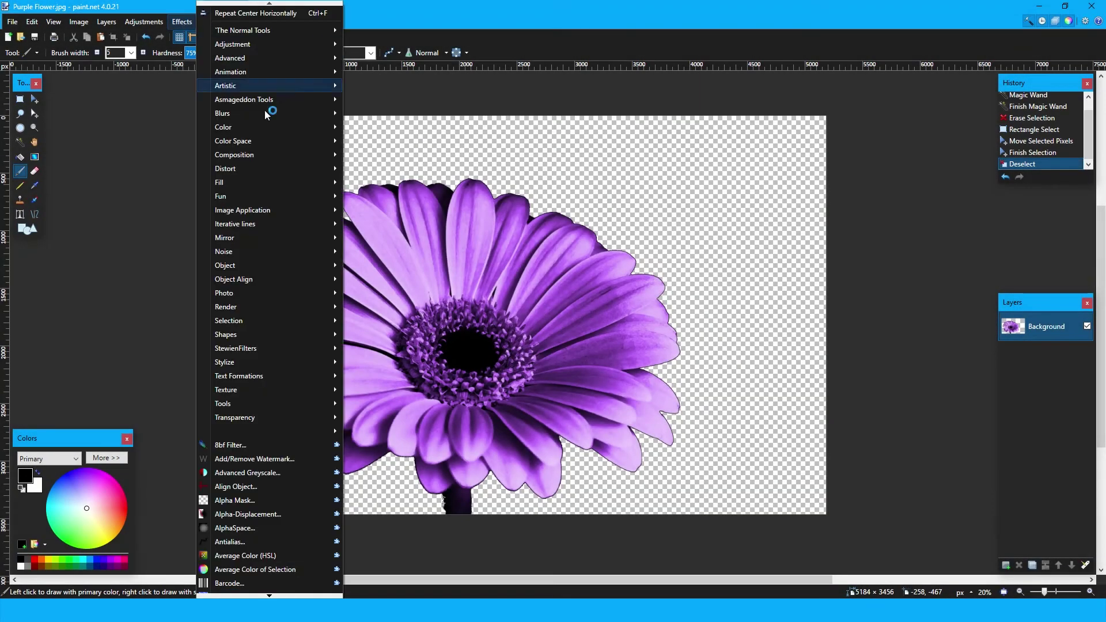
{"action": "mouse_move", "coordinate": [233, 279]}
{"action": "left_click", "coordinate": [391, 293]}
{"action": "left_click", "coordinate": [182, 21]}
{"action": "left_click", "coordinate": [382, 311]}
Step: Align the flower in turn to the left, right, bottom and top edges of the canvas with Object Align
{"action": "left_click", "coordinate": [182, 21]}
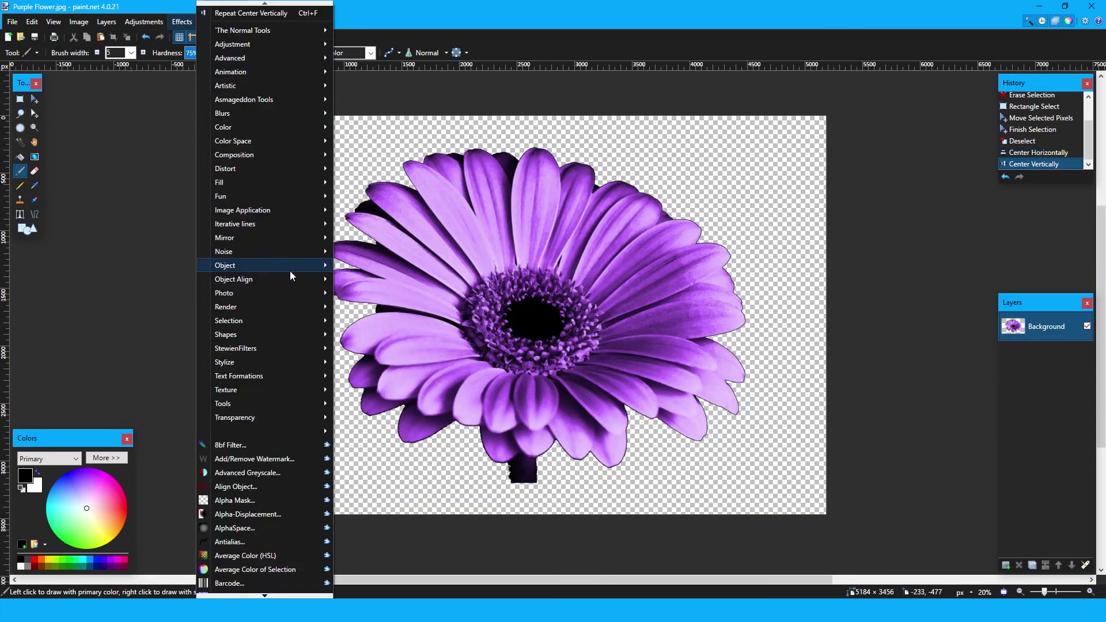
{"action": "left_click", "coordinate": [383, 320]}
{"action": "left_click", "coordinate": [182, 21]}
{"action": "left_click", "coordinate": [374, 334]}
{"action": "left_click", "coordinate": [182, 21]}
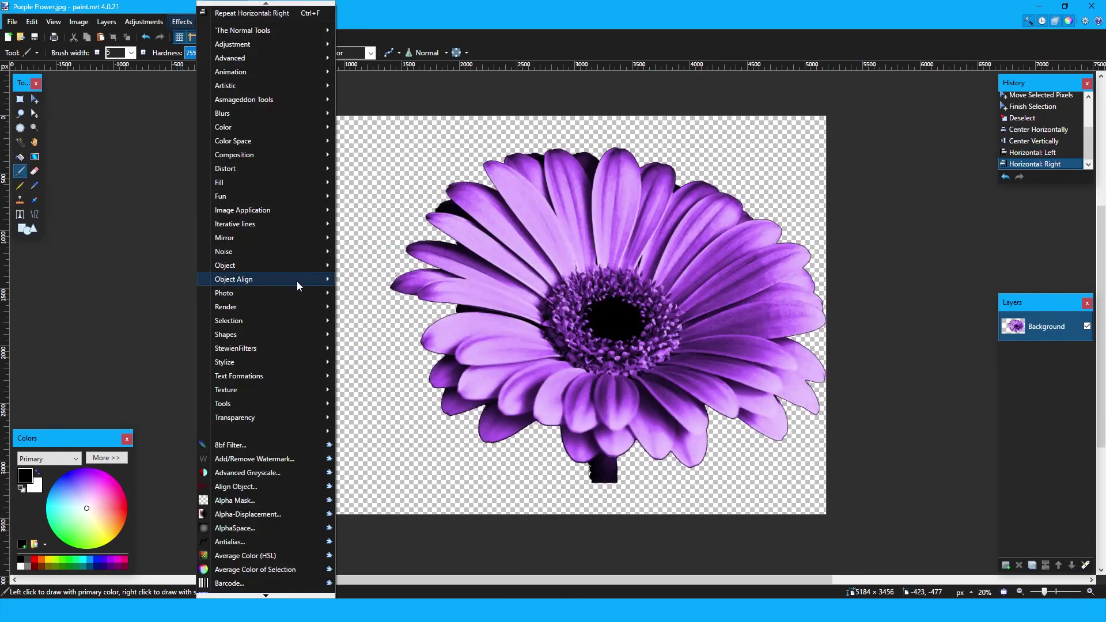
{"action": "left_click", "coordinate": [374, 348]}
{"action": "left_click", "coordinate": [182, 22]}
{"action": "left_click", "coordinate": [374, 362]}
Step: Center the flower on the canvas in both directions at once with Object Align
{"action": "left_click", "coordinate": [182, 21]}
{"action": "left_click", "coordinate": [375, 279]}
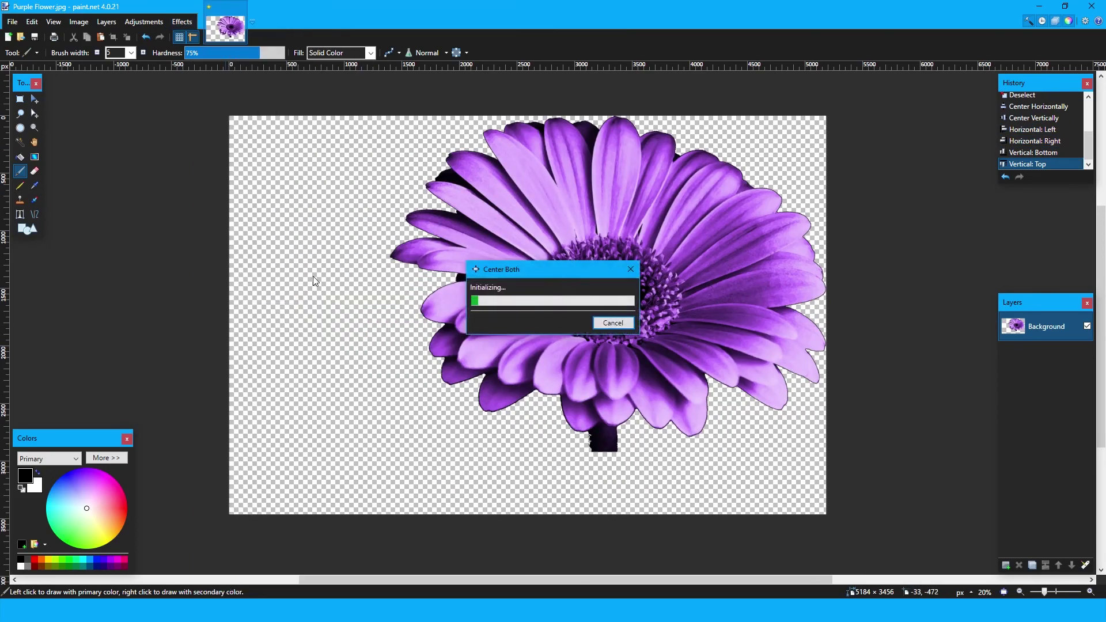
{"action": "left_click", "coordinate": [182, 22]}
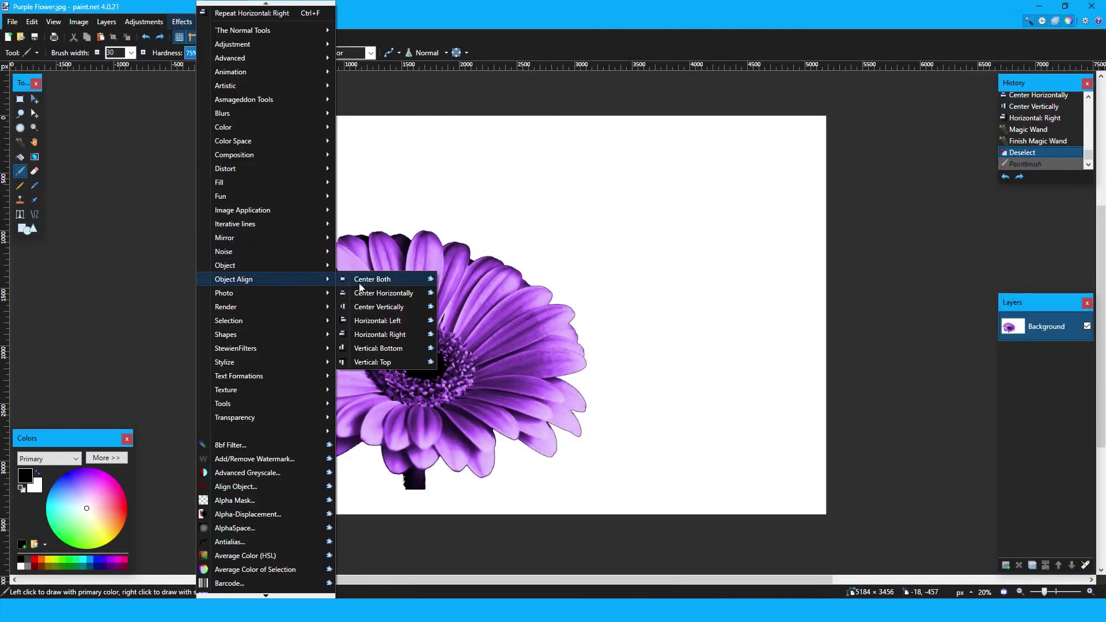
Step: Try repositioning the flower on its opaque white background with Object Align, starting with Center Both and Center Horizontally
{"action": "left_click", "coordinate": [556, 163]}
{"action": "left_click", "coordinate": [182, 22]}
{"action": "left_click", "coordinate": [371, 276]}
{"action": "left_click", "coordinate": [182, 22]}
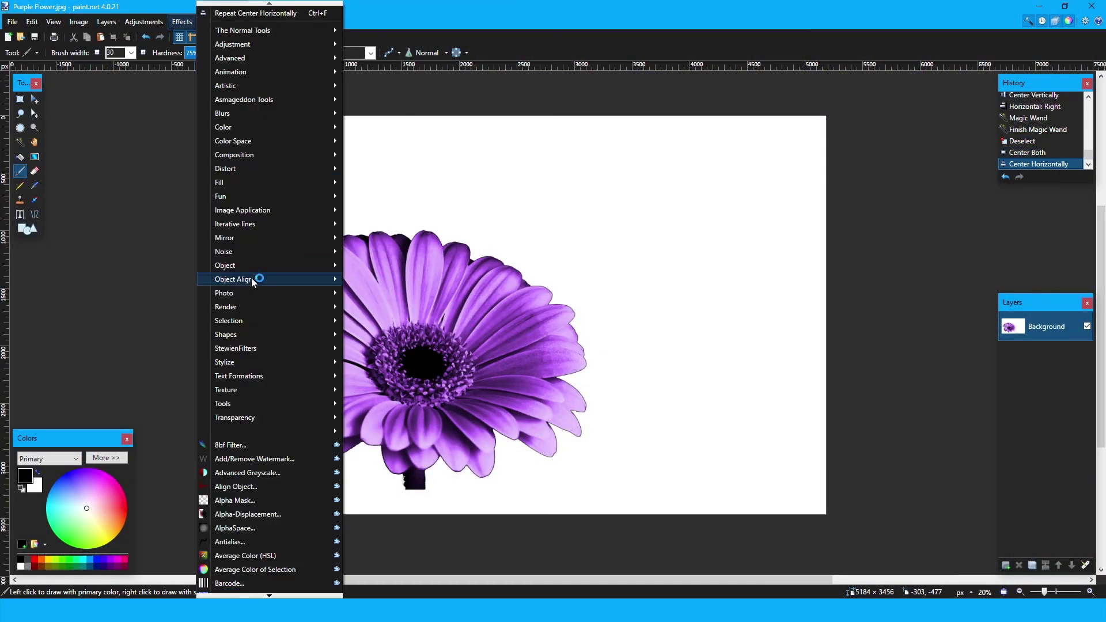
{"action": "left_click", "coordinate": [373, 287]}
{"action": "left_click", "coordinate": [182, 22]}
{"action": "left_click", "coordinate": [397, 326]}
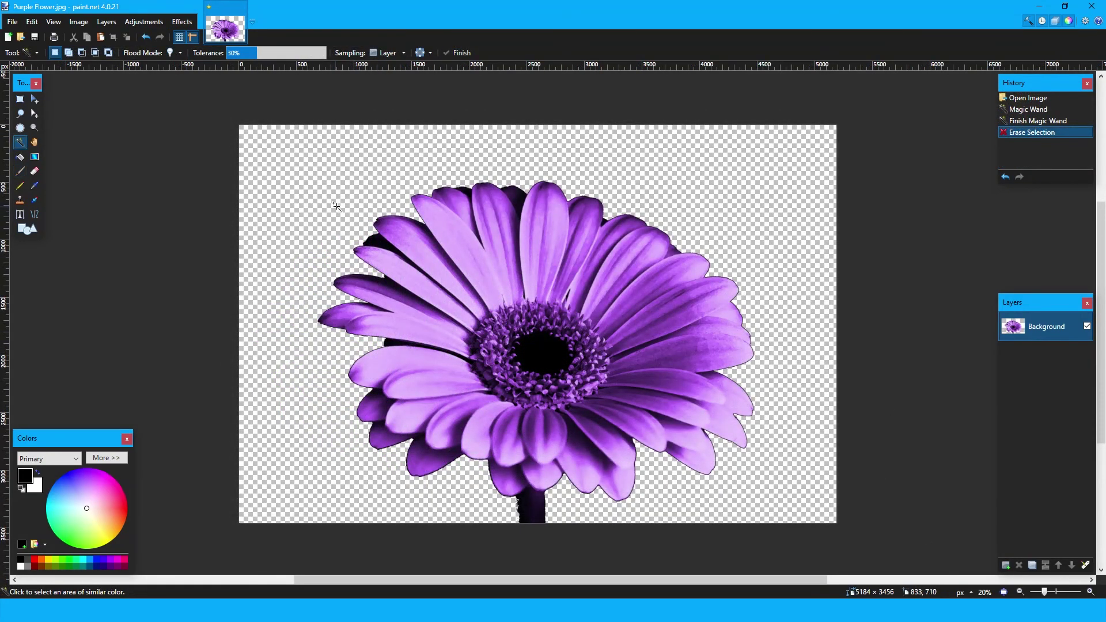
Step: Paint a black check mark on the transparent area beside the flower's petals with a brush width of 30
{"action": "scroll", "coordinate": [337, 205], "scroll_direction": "up", "scroll_amount": 3}
{"action": "key", "text": "h"}
{"action": "mouse_move", "coordinate": [358, 161]}
{"action": "left_mouse_down"}
{"action": "mouse_move", "coordinate": [405, 227]}
{"action": "mouse_move", "coordinate": [425, 302]}
{"action": "left_mouse_up"}
{"action": "key", "text": "b"}
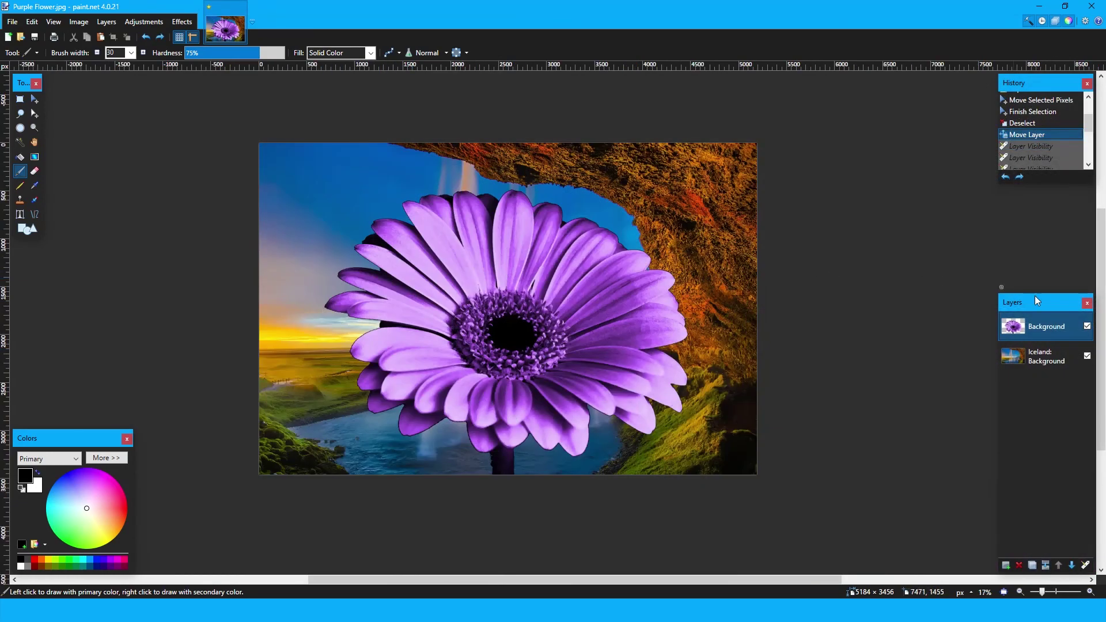
Step: Hide and show the flower layer and the Iceland layer in turn to compare their contents
{"action": "left_click", "coordinate": [1087, 326]}
{"action": "left_click", "coordinate": [1087, 326]}
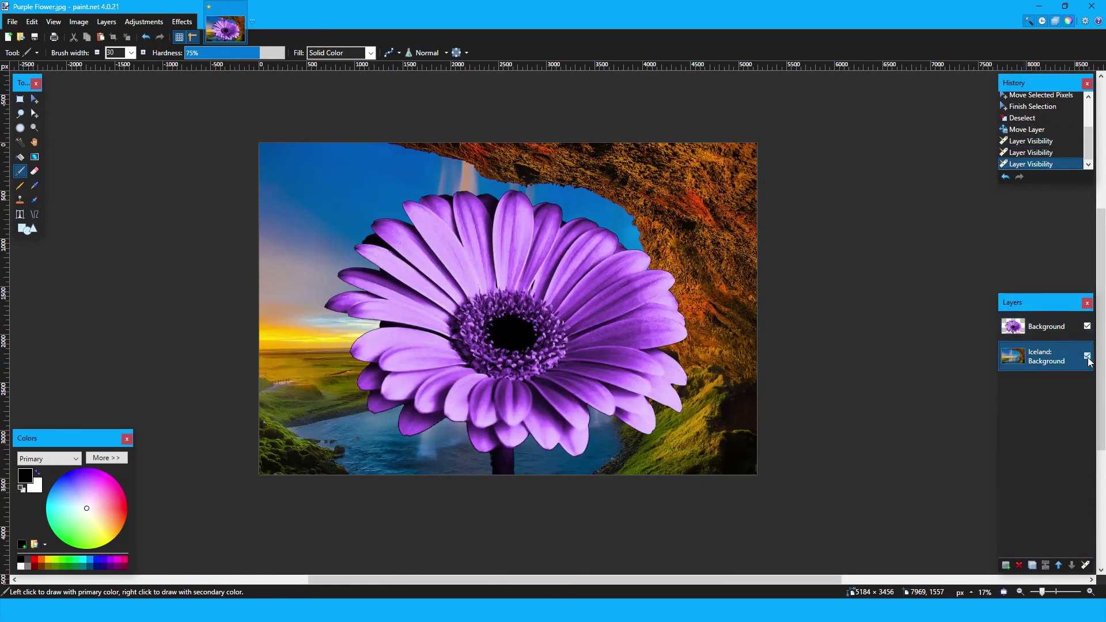
{"action": "left_click", "coordinate": [1087, 356]}
{"action": "left_click", "coordinate": [1087, 356]}
{"action": "left_click", "coordinate": [1087, 326]}
{"action": "left_click", "coordinate": [1087, 326]}
{"action": "left_click", "coordinate": [1088, 356]}
{"action": "left_click", "coordinate": [1087, 356]}
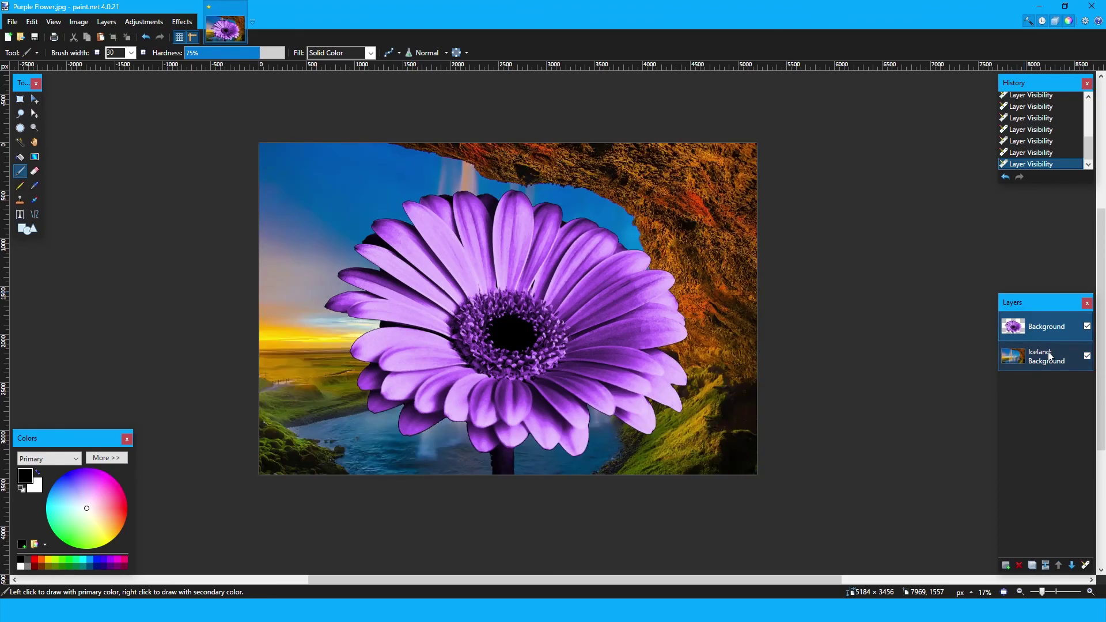
{"action": "left_click", "coordinate": [362, 384]}
{"action": "left_click", "coordinate": [1010, 327]}
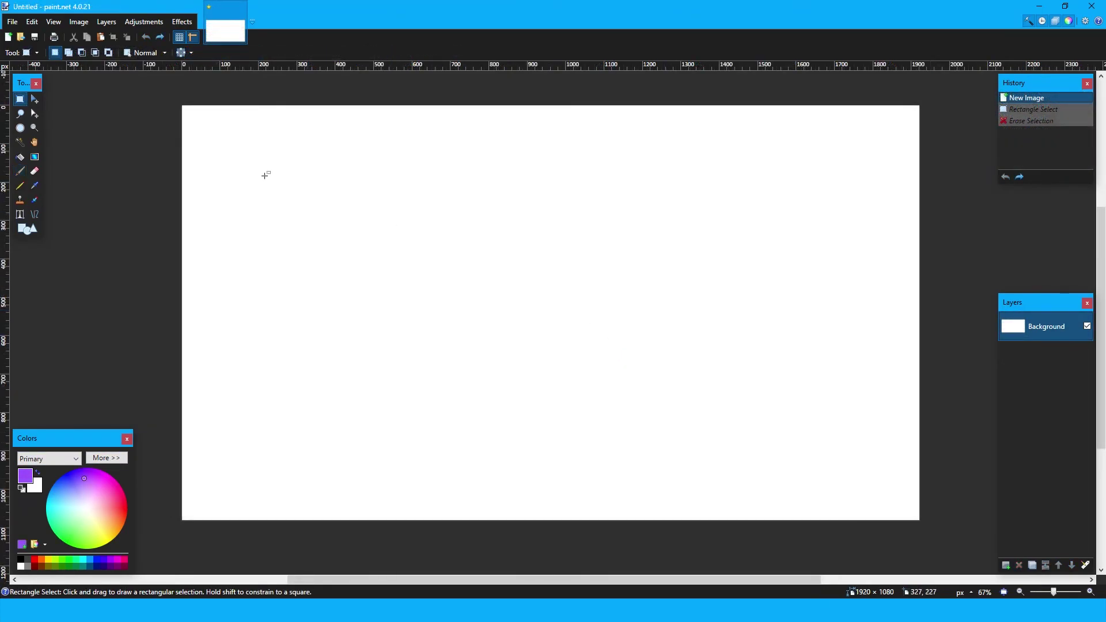
Step: Erase the whole white canvas to transparency and draw a filled purple rectangle about 450 × 360 px on it
{"action": "left_click_drag", "start_coordinate": [175, 92], "coordinate": [925, 525]}
{"action": "key", "text": "Delete"}
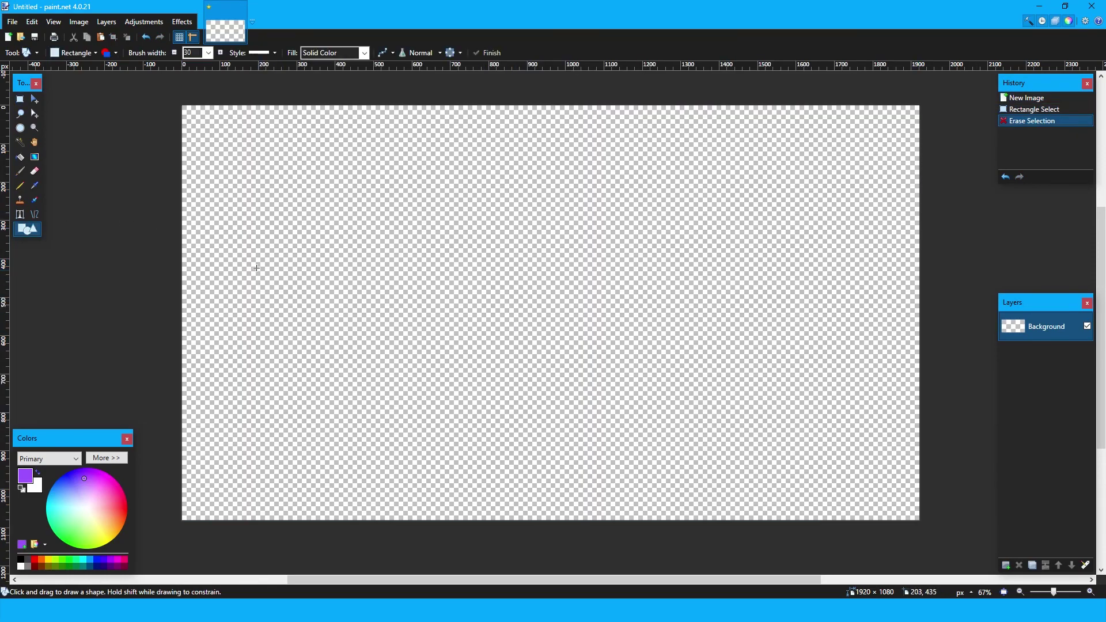
{"action": "left_click_drag", "start_coordinate": [257, 268], "coordinate": [424, 403]}
Step: Center the purple rectangle in both directions on the transparent canvas with Object Align
{"action": "left_click", "coordinate": [182, 22]}
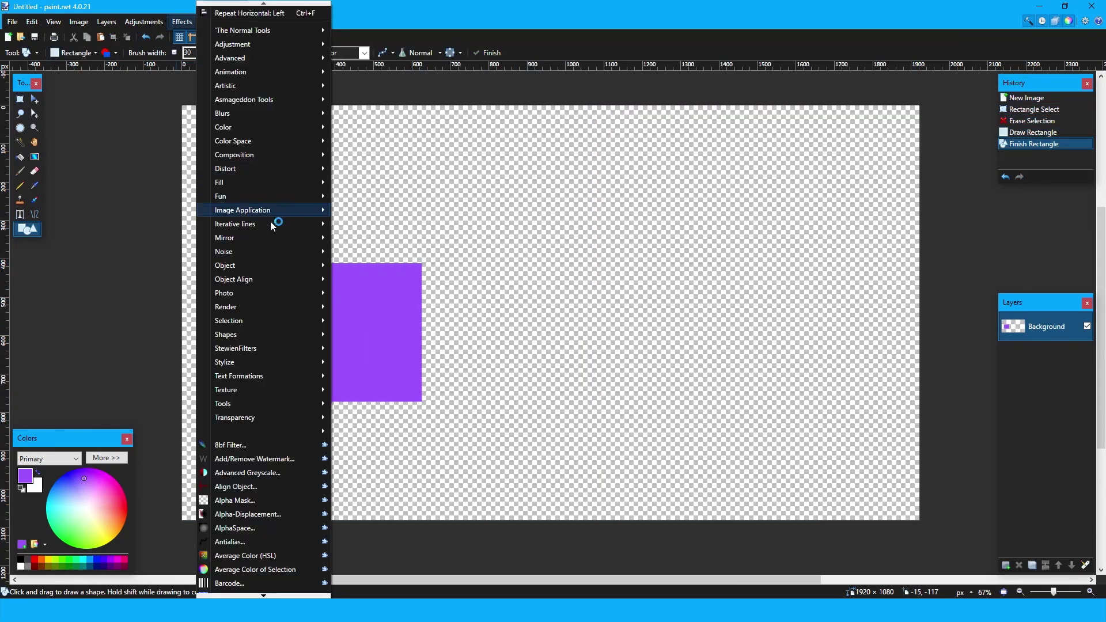
{"action": "mouse_move", "coordinate": [316, 279]}
{"action": "left_click", "coordinate": [370, 279]}
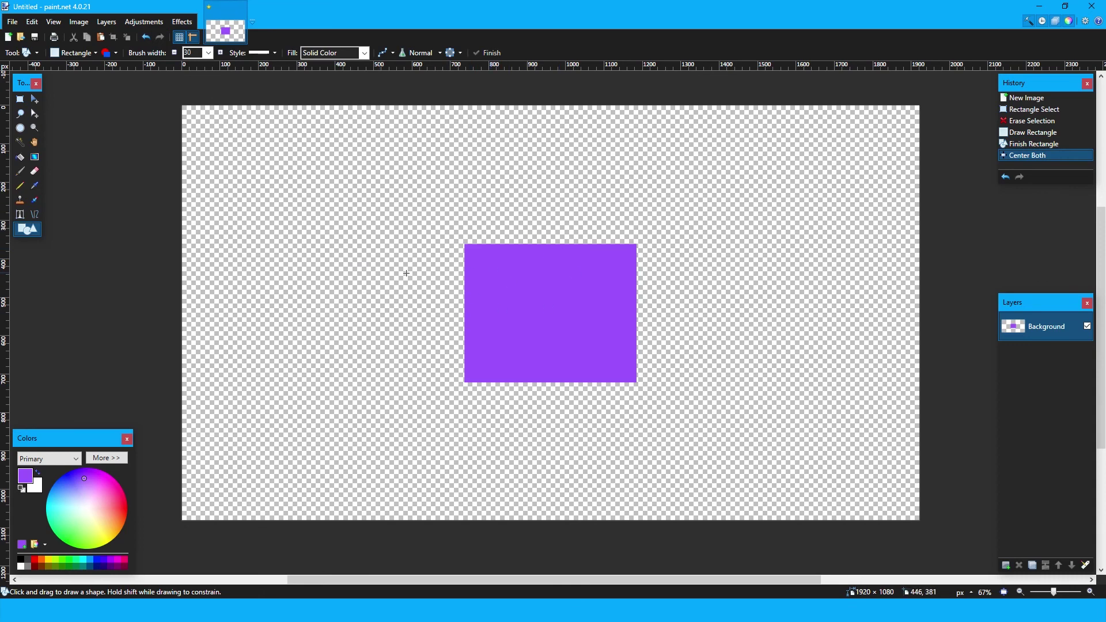
Step: Paint freehand purple scribbles on the transparent area around the rectangle with a brush width of 30
{"action": "key", "text": "b"}
{"action": "mouse_move", "coordinate": [323, 178]}
{"action": "left_mouse_down"}
{"action": "mouse_move", "coordinate": [288, 315]}
{"action": "mouse_move", "coordinate": [518, 482]}
{"action": "left_mouse_up"}
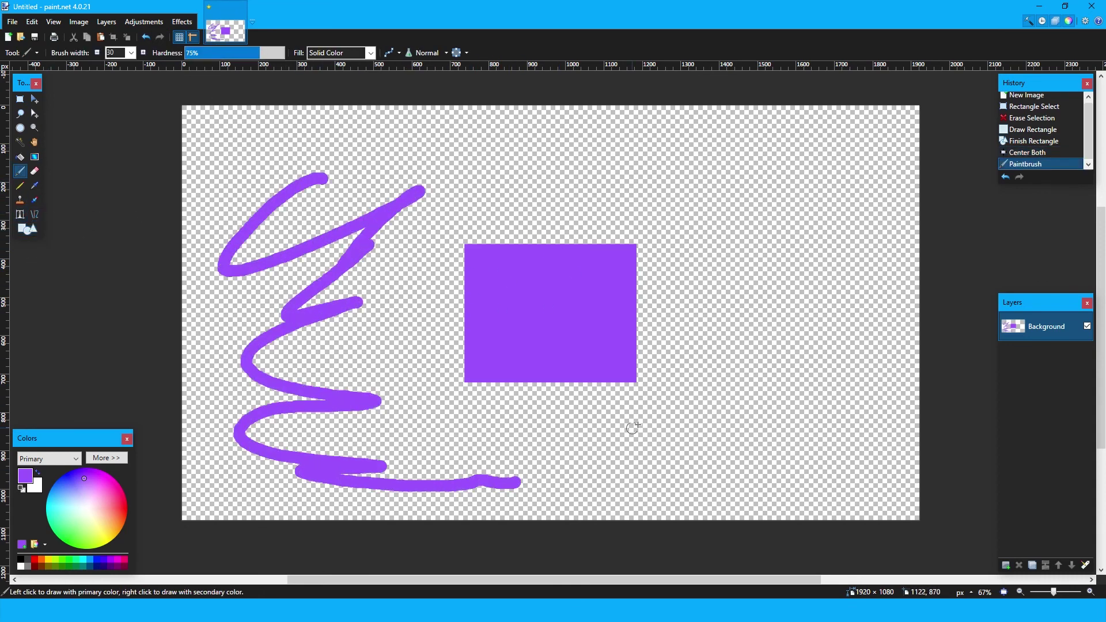
{"action": "left_click_drag", "start_coordinate": [553, 431], "coordinate": [649, 118]}
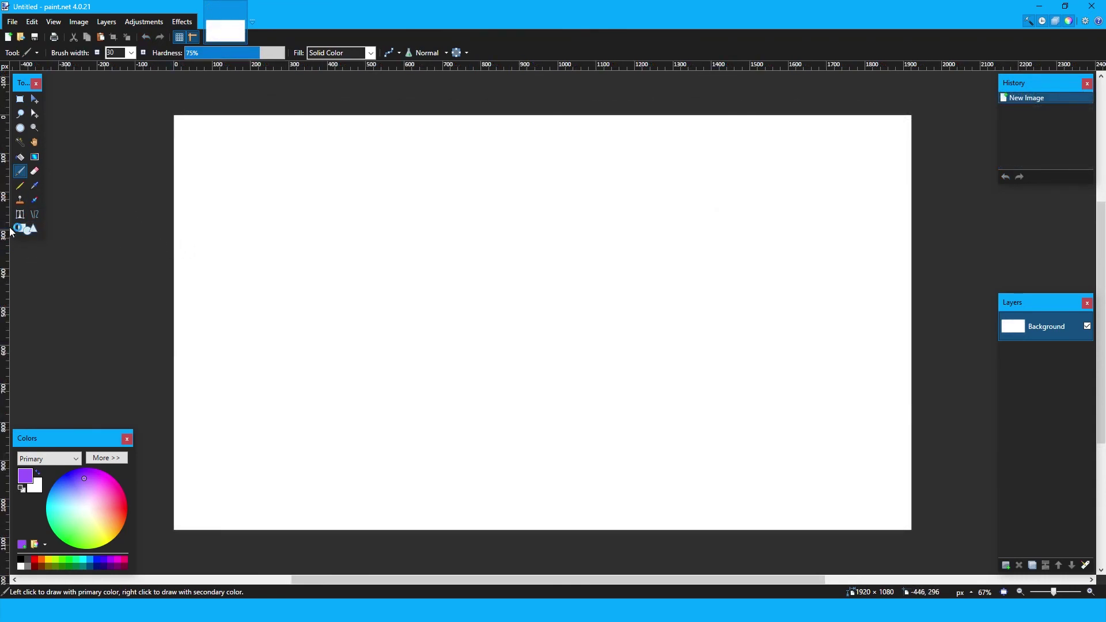
Step: Draw a filled purple rectangle about 480 × 380 px on the white canvas and try centering it three times with Center Both
{"action": "left_click", "coordinate": [27, 228]}
{"action": "left_click_drag", "start_coordinate": [238, 303], "coordinate": [411, 449]}
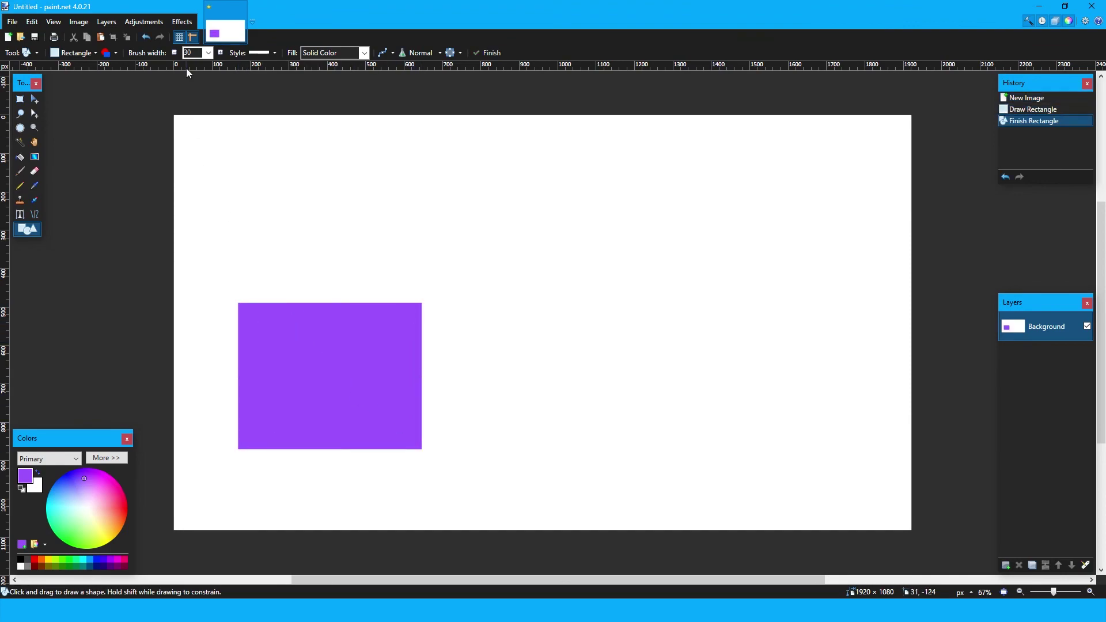
{"action": "left_click", "coordinate": [184, 21]}
{"action": "left_click", "coordinate": [351, 279]}
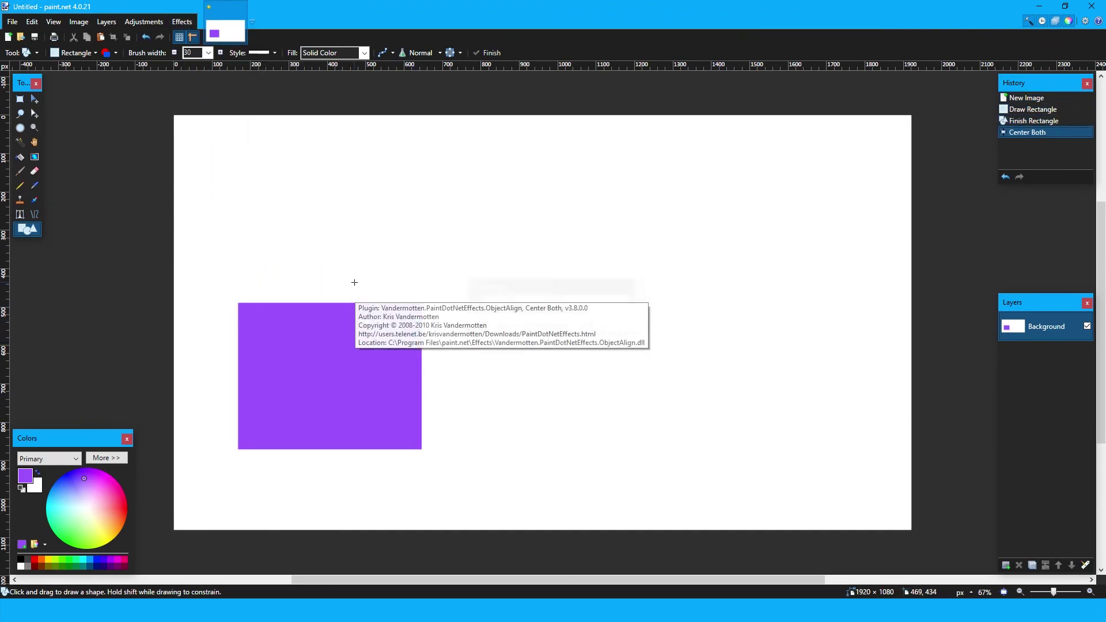
{"action": "left_click", "coordinate": [182, 22]}
{"action": "mouse_move", "coordinate": [261, 282]}
{"action": "left_click", "coordinate": [346, 279]}
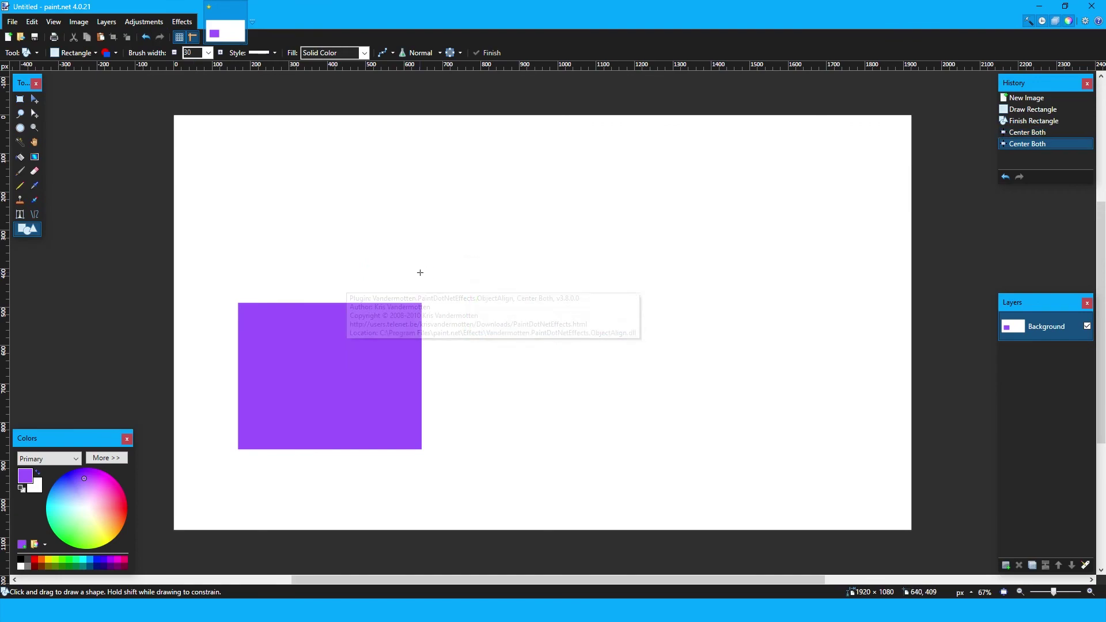
{"action": "left_click", "coordinate": [182, 21]}
{"action": "left_click", "coordinate": [329, 280]}
Step: Paint freehand purple strokes on the white area around the rectangle with a brush width of 30
{"action": "key", "text": "b"}
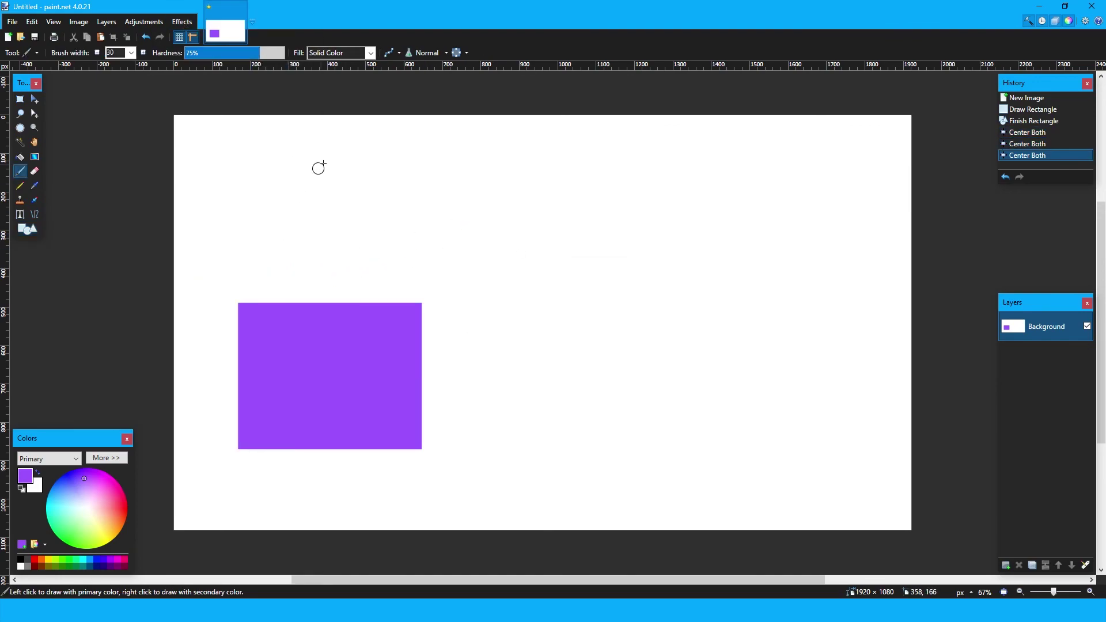
{"action": "left_click_drag", "start_coordinate": [305, 163], "coordinate": [842, 308]}
{"action": "left_click_drag", "start_coordinate": [509, 350], "coordinate": [867, 477]}
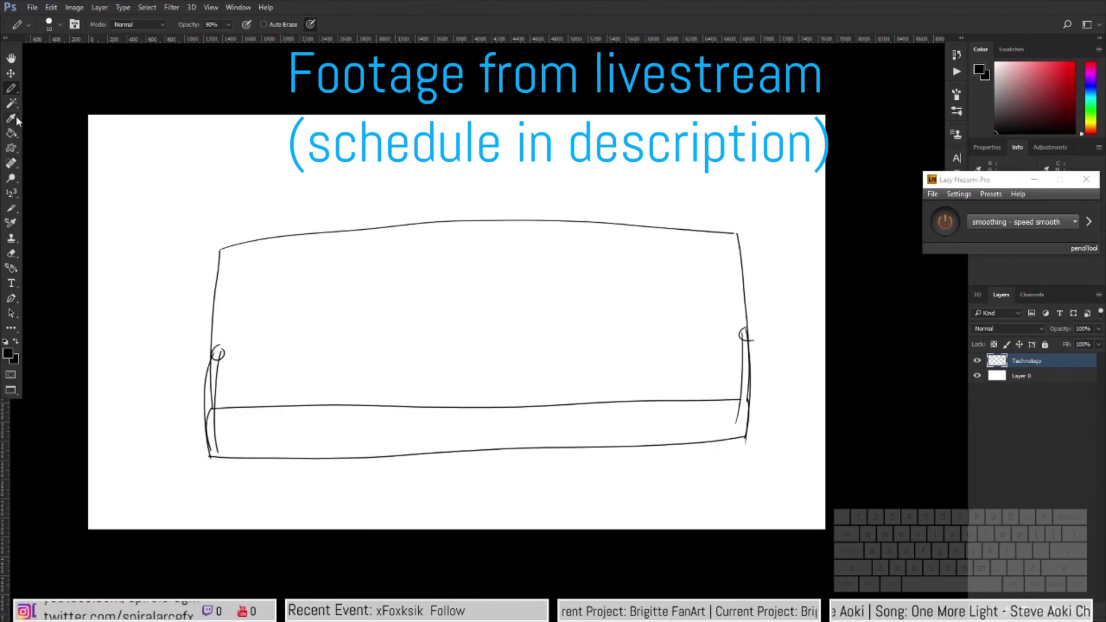
Step: Switch to Photoshop, move the bench sketch lower on the canvas and pencil a densely hatched rectangle above it
{"action": "left_click_drag", "start_coordinate": [478, 317], "coordinate": [454, 379]}
{"action": "right_click", "coordinate": [11, 88]}
{"action": "left_click", "coordinate": [53, 99]}
{"action": "left_click_drag", "start_coordinate": [304, 125], "coordinate": [638, 122]}
{"action": "left_click_drag", "start_coordinate": [304, 125], "coordinate": [307, 281]}
{"action": "left_click_drag", "start_coordinate": [306, 282], "coordinate": [634, 272]}
{"action": "left_click_drag", "start_coordinate": [636, 124], "coordinate": [633, 273]}
{"action": "left_click_drag", "start_coordinate": [314, 129], "coordinate": [628, 253]}
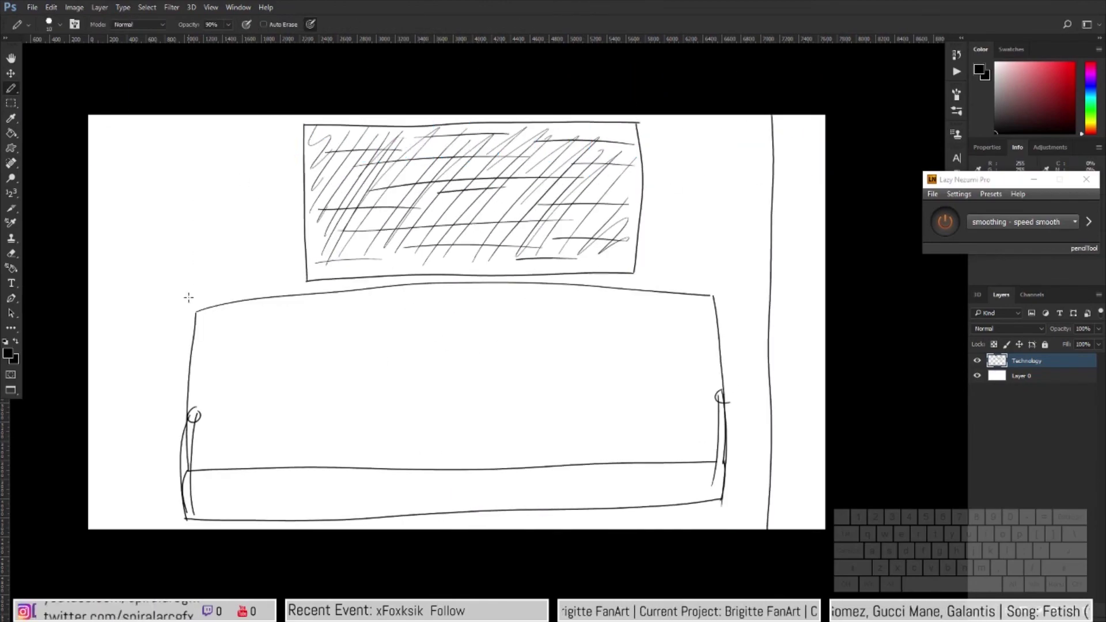
Step: Pencil a full-height vertical line beside the bench and sketchy horizontal shading along its seat
{"action": "left_click_drag", "start_coordinate": [137, 115], "coordinate": [133, 529]}
{"action": "left_click_drag", "start_coordinate": [196, 458], "coordinate": [712, 446]}
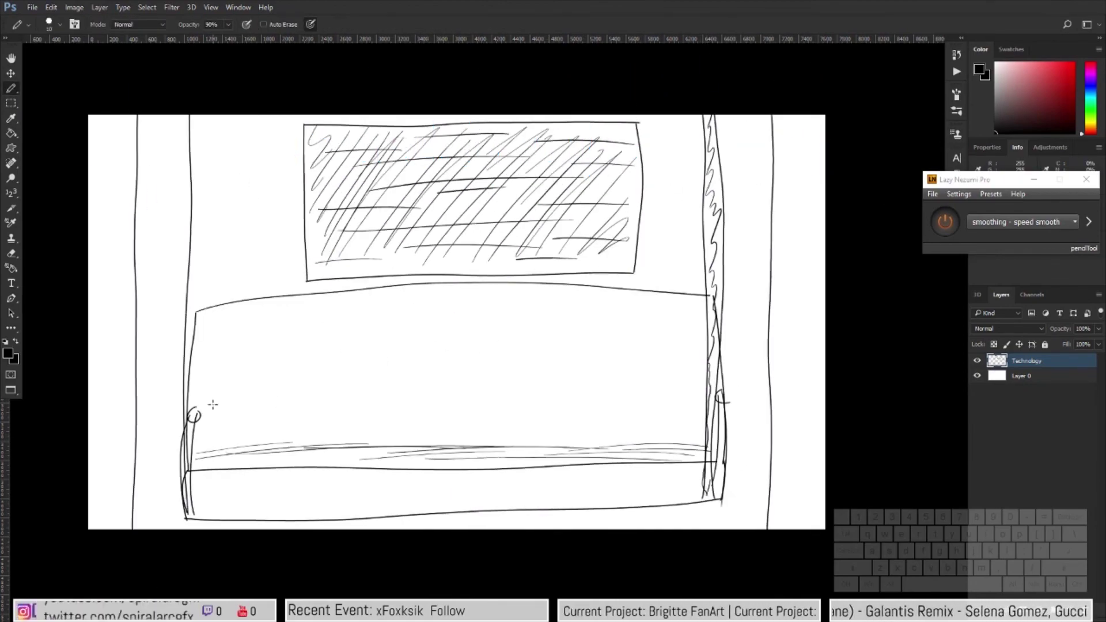
Step: Rename the layer holding the pencil drawing to Sketch 1
{"action": "double_click", "coordinate": [1027, 361]}
{"action": "type", "text": "Sketch 1"}
{"action": "key", "text": "Return"}
Step: Create a new layer named Sketch 2 for drawing and fade the Sketch 1 layer beneath it
{"action": "key", "text": "ctrl+shift+n"}
{"action": "type", "text": "Sketch 2"}
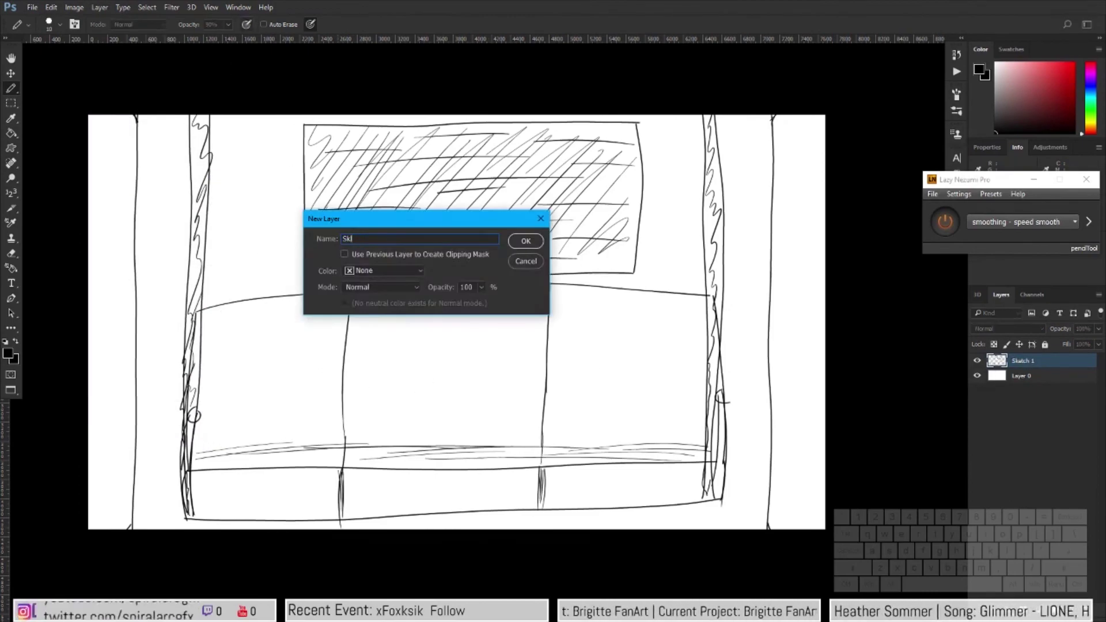
{"action": "key", "text": "Return"}
{"action": "double_click", "coordinate": [1054, 376]}
{"action": "left_click", "coordinate": [1037, 361]}
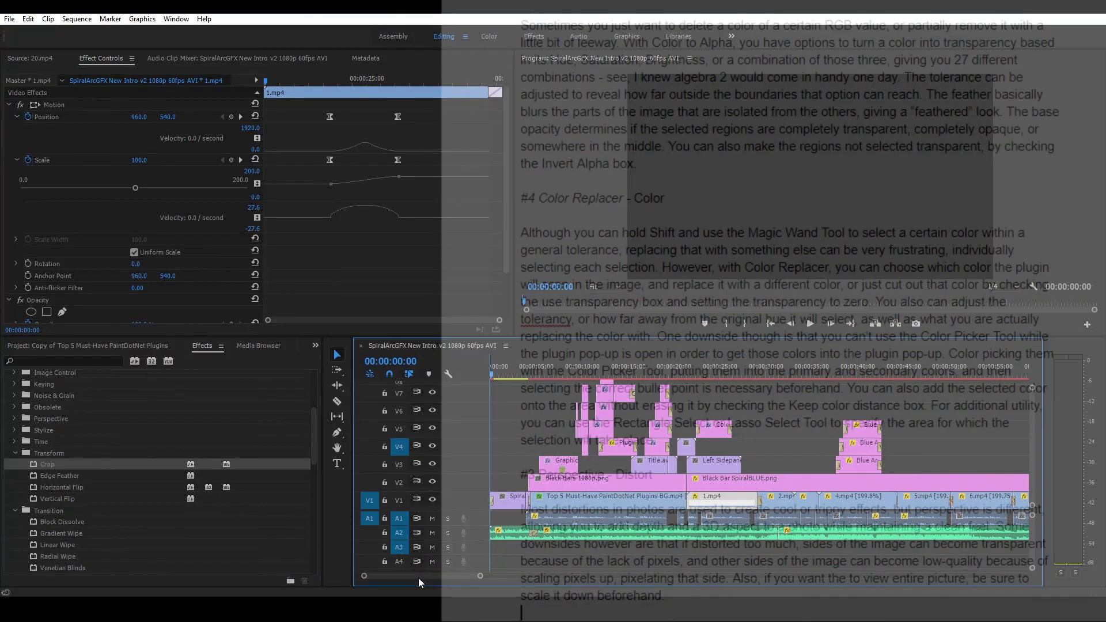
{"action": "left_click_drag", "start_coordinate": [419, 579], "coordinate": [458, 568]}
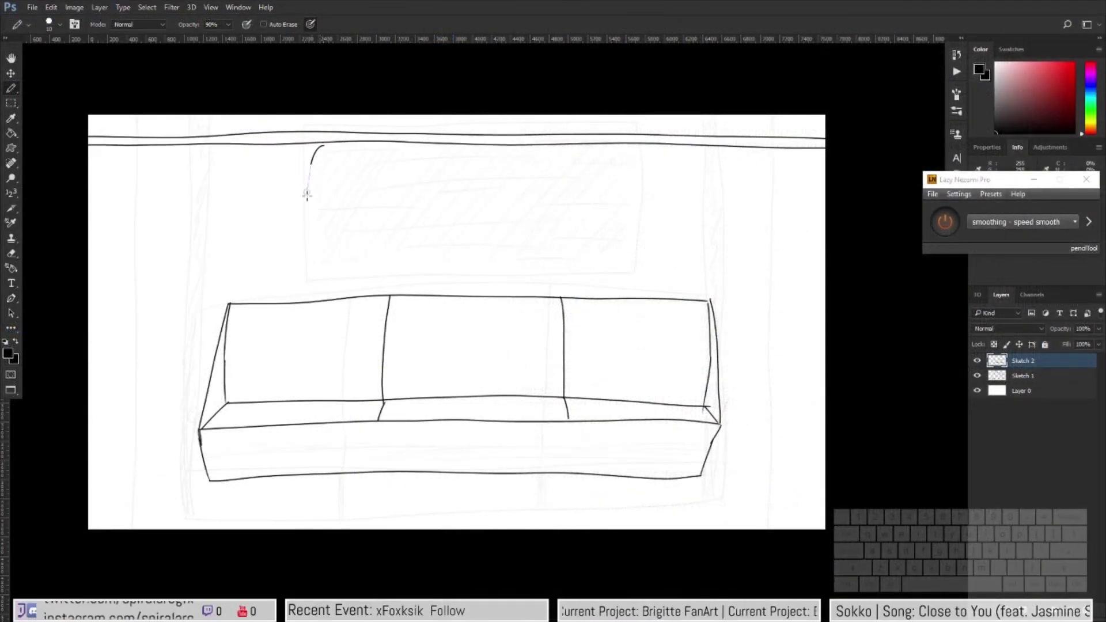
Step: Pencil a rounded window frame above the bench with two diagonal reflections and horizontal strokes across the glass
{"action": "left_click_drag", "start_coordinate": [329, 148], "coordinate": [317, 283]}
{"action": "mouse_move", "coordinate": [648, 148]}
{"action": "left_mouse_down"}
{"action": "mouse_move", "coordinate": [651, 224]}
{"action": "mouse_move", "coordinate": [633, 288]}
{"action": "left_mouse_up"}
{"action": "left_click_drag", "start_coordinate": [315, 213], "coordinate": [423, 150]}
{"action": "left_click_drag", "start_coordinate": [445, 282], "coordinate": [651, 179]}
{"action": "left_click_drag", "start_coordinate": [350, 170], "coordinate": [499, 162]}
{"action": "left_click_drag", "start_coordinate": [343, 232], "coordinate": [506, 222]}
{"action": "left_click_drag", "start_coordinate": [397, 250], "coordinate": [562, 242]}
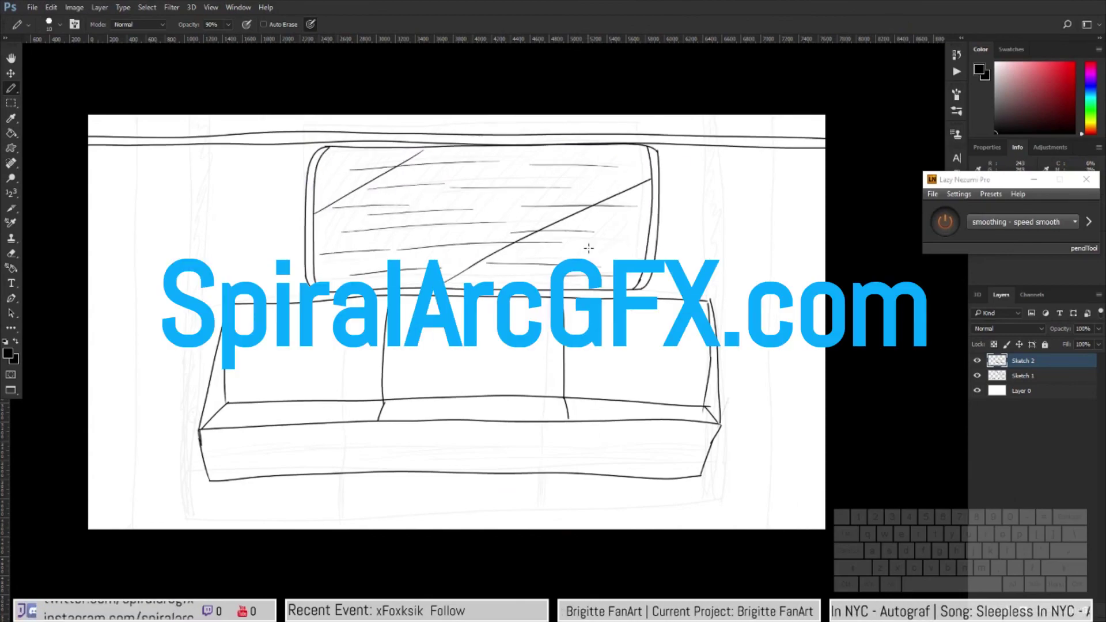
Step: Pencil two more long horizontal lines across the upper wall and a small bracket at the top of the left post
{"action": "left_click_drag", "start_coordinate": [824, 165], "coordinate": [89, 173]}
{"action": "left_click_drag", "start_coordinate": [90, 188], "coordinate": [824, 179]}
{"action": "left_click_drag", "start_coordinate": [223, 184], "coordinate": [251, 193]}
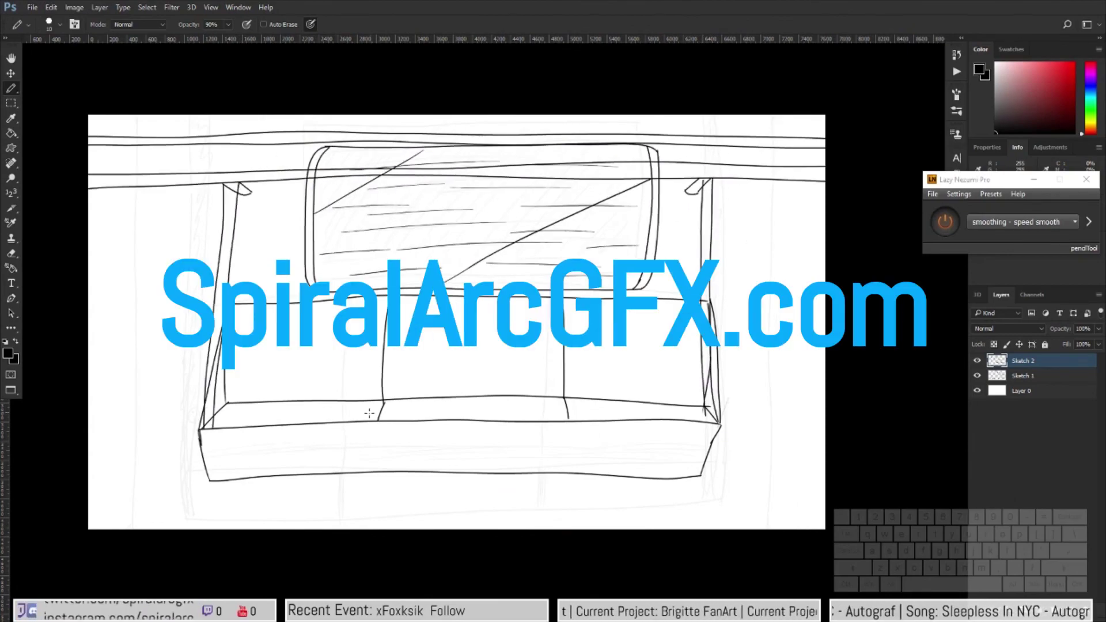